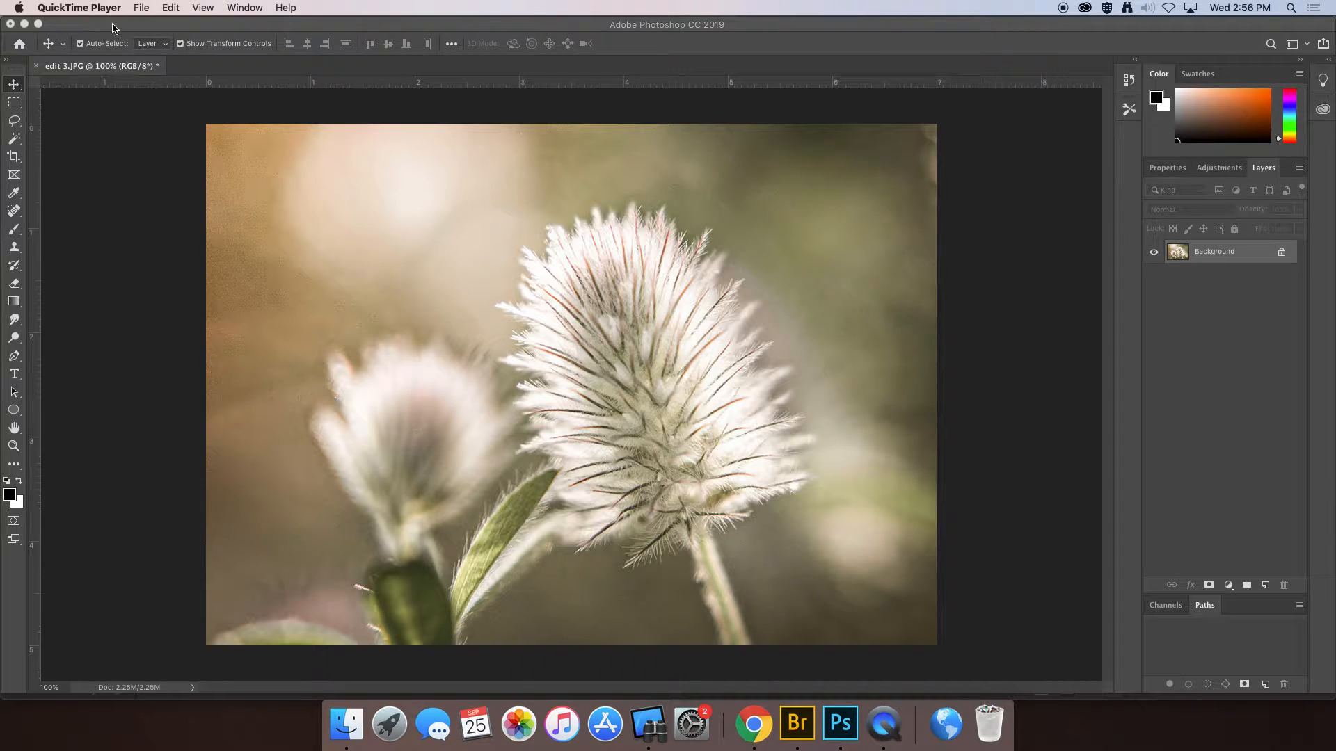
- Bring Photoshop with the flower photo edit 3.JPG to the front and open the File menu
{"action": "left_click", "coordinate": [111, 200]}
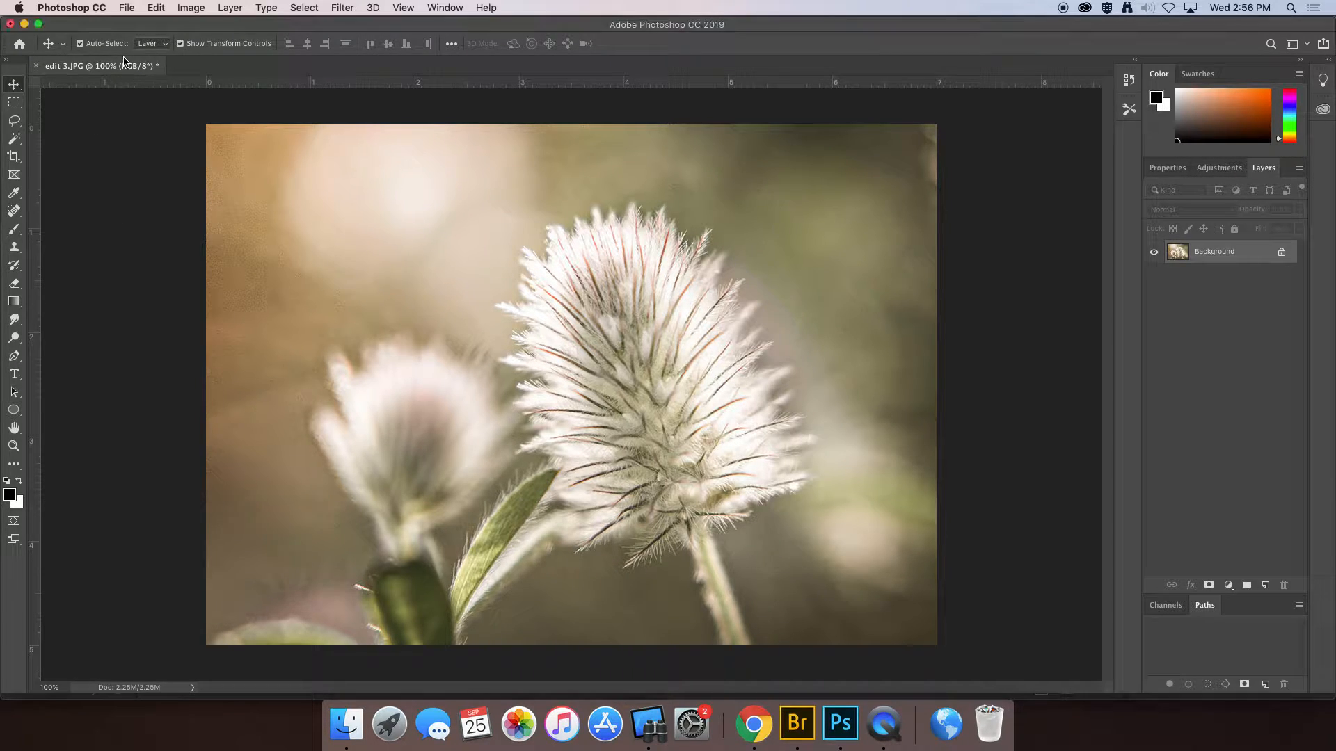
{"action": "left_click", "coordinate": [127, 9]}
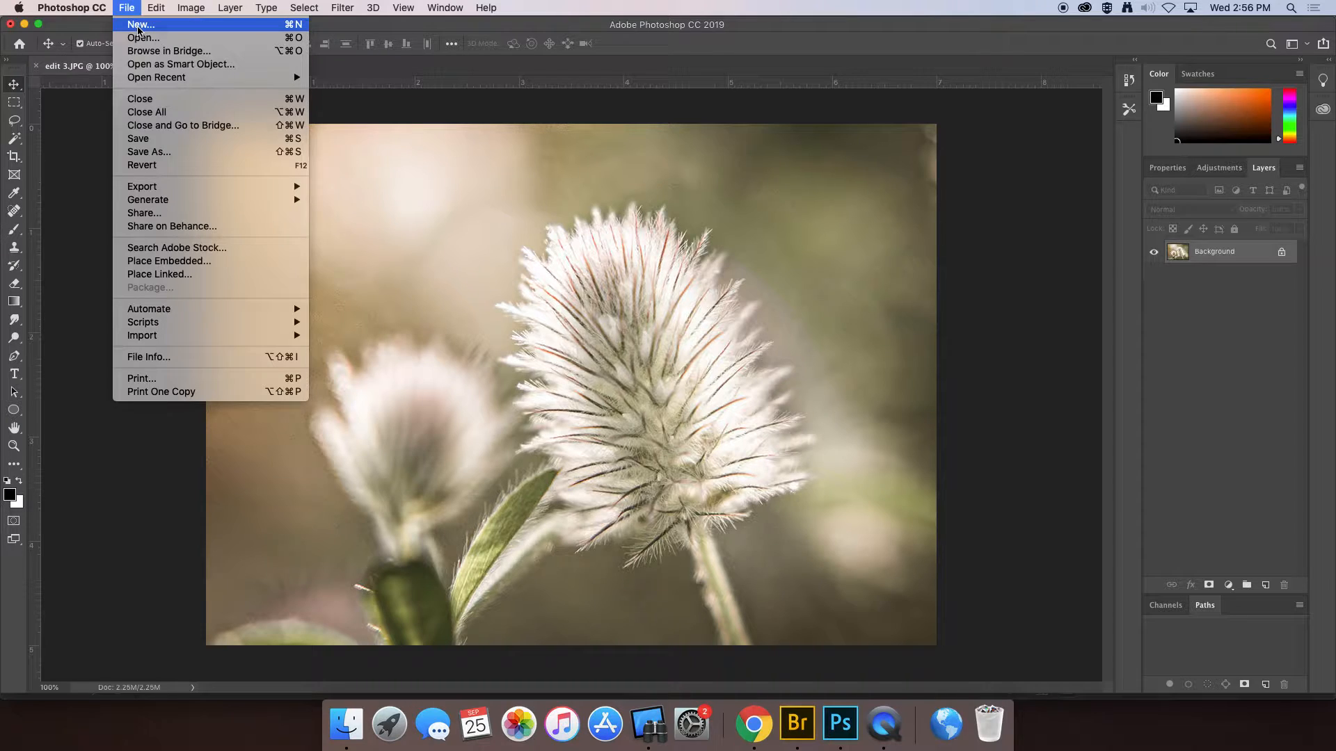
- Create a 6 x 2 in, 150 ppi RGB document named wmkeifer with a transparent background
{"action": "left_click", "coordinate": [138, 26]}
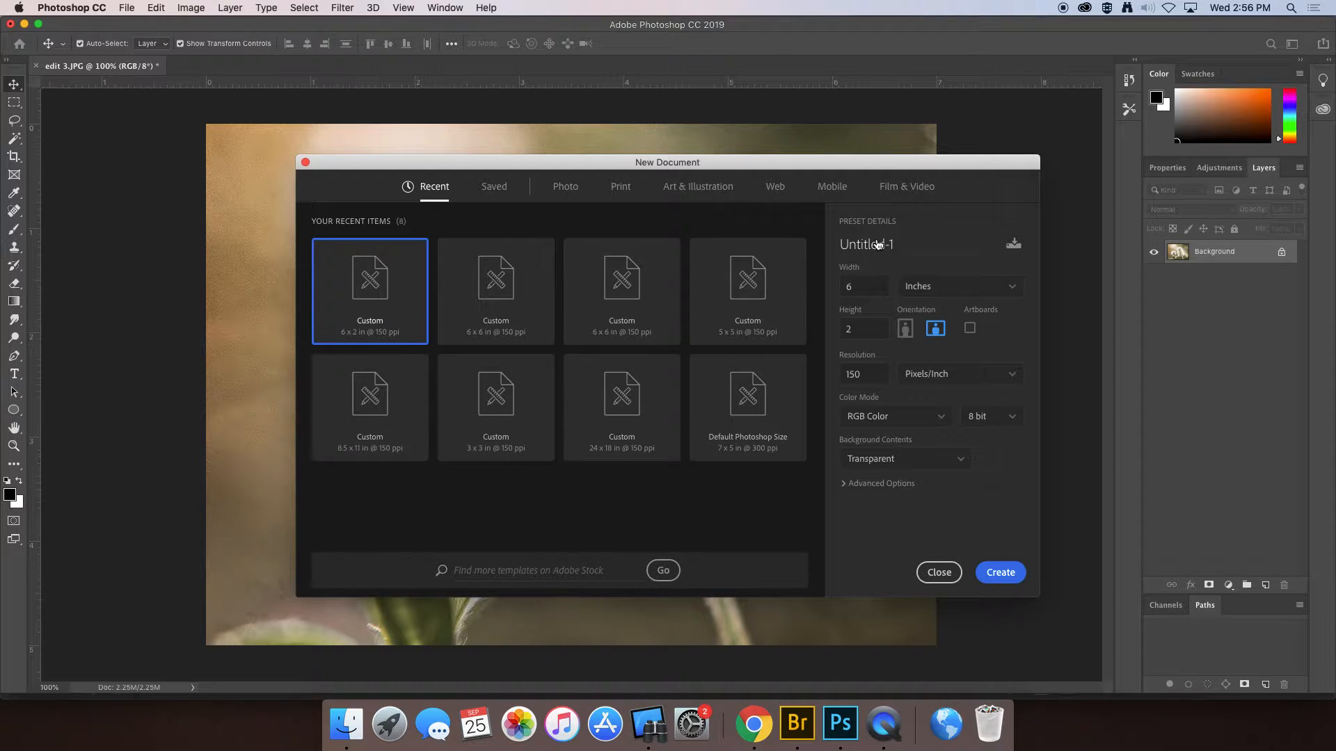
{"action": "left_click_drag", "start_coordinate": [893, 248], "coordinate": [822, 246]}
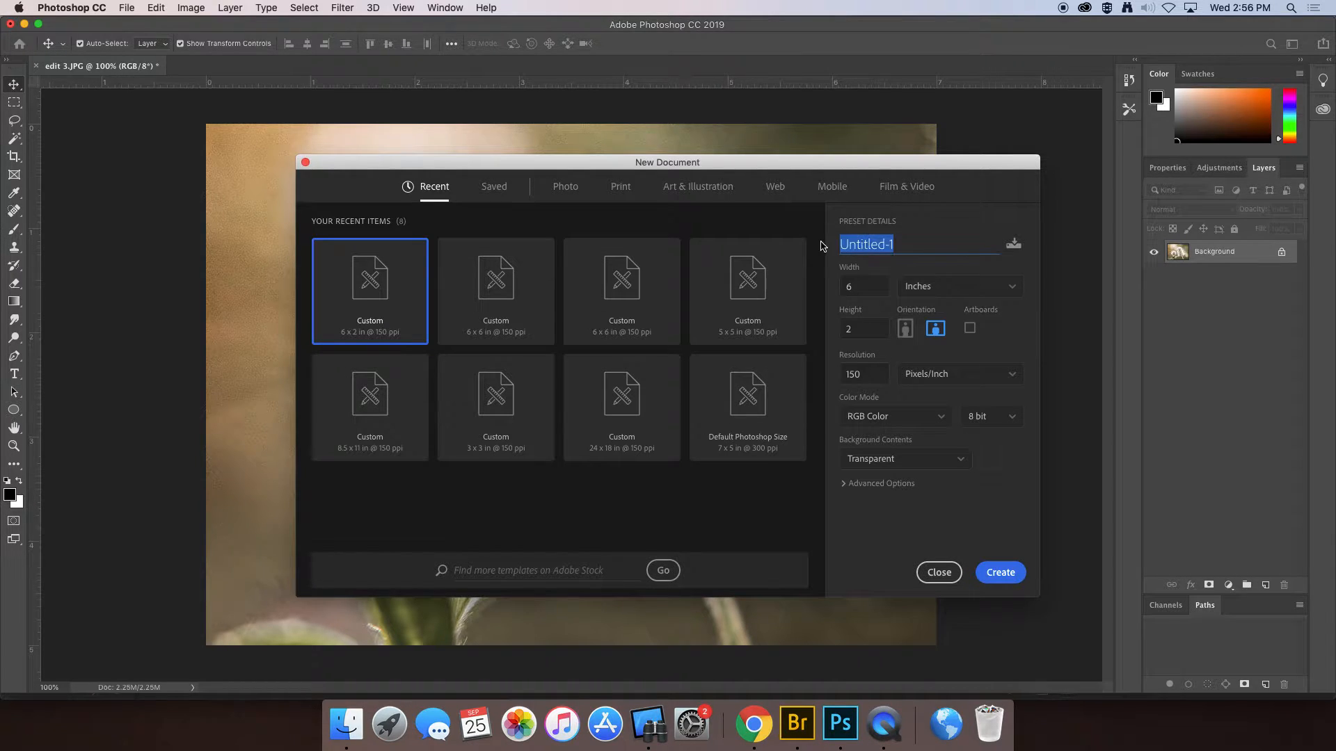
{"action": "type", "text": "wmkeifer"}
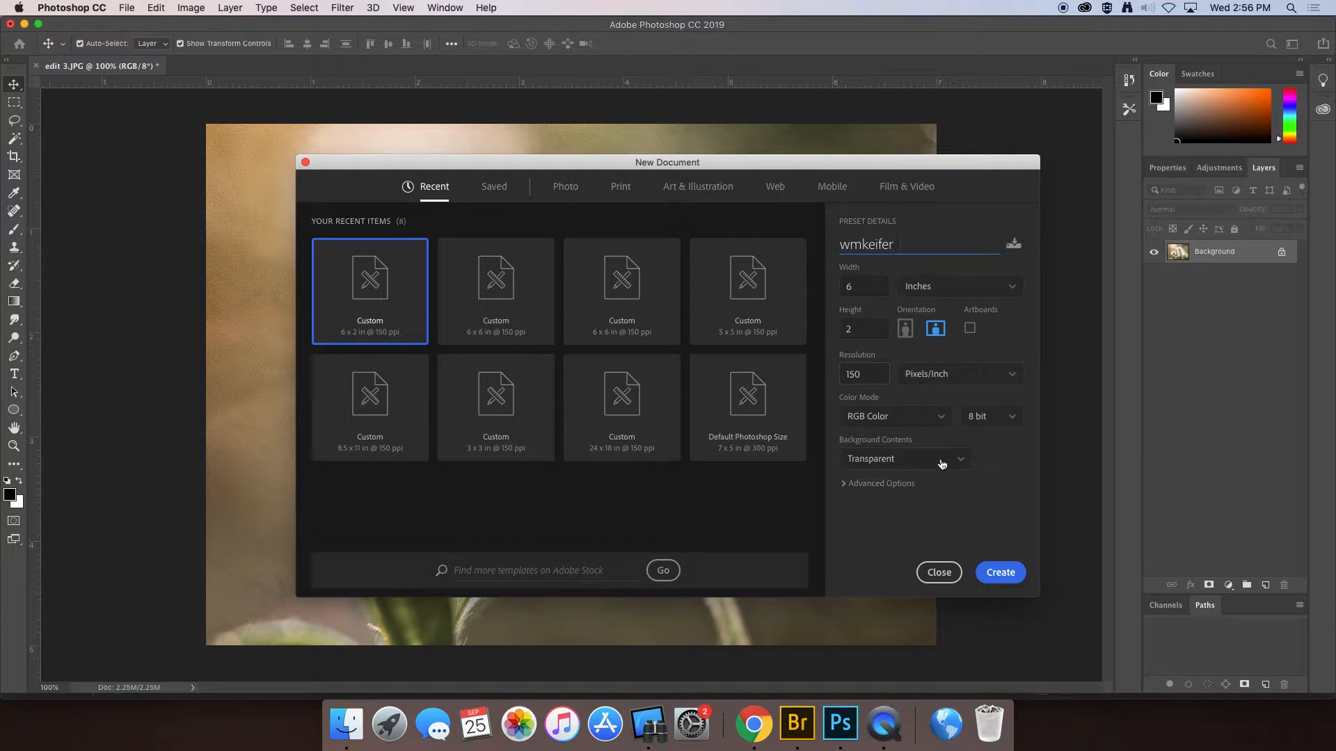
{"action": "left_click", "coordinate": [961, 464]}
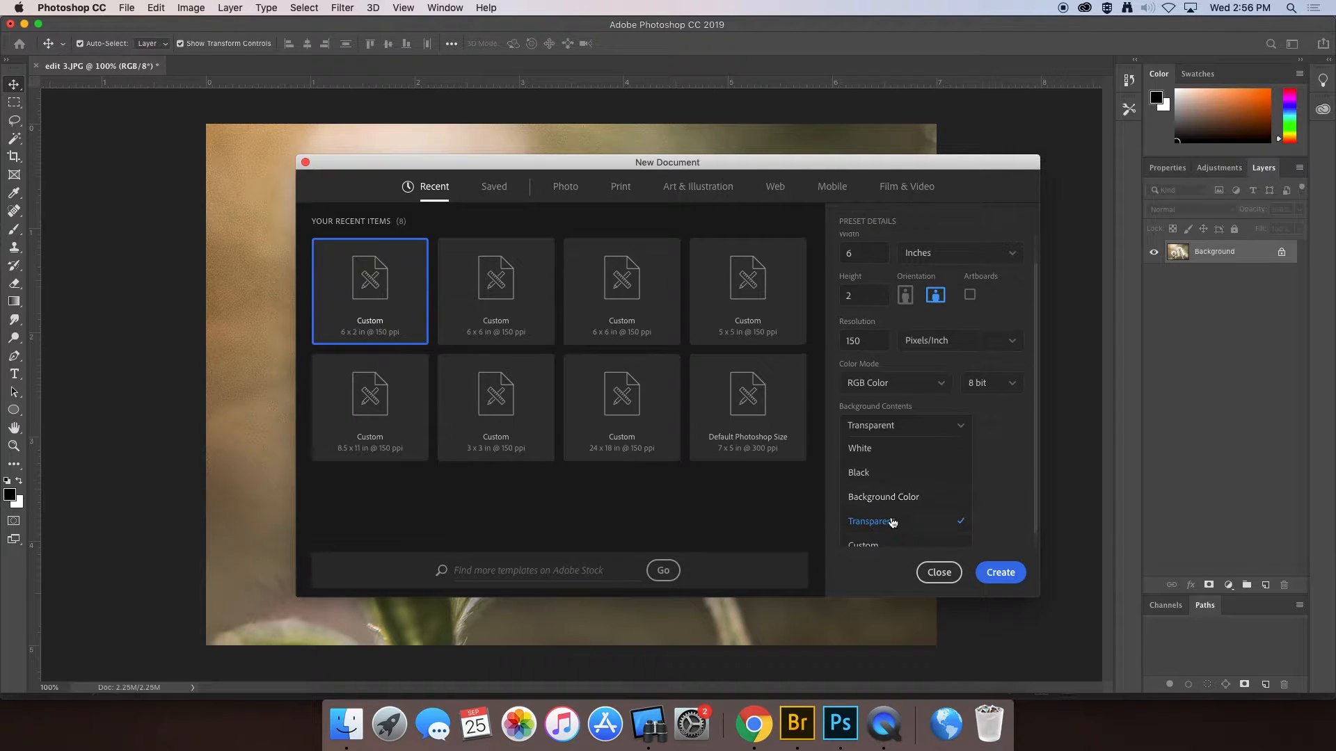
{"action": "left_click", "coordinate": [1001, 573]}
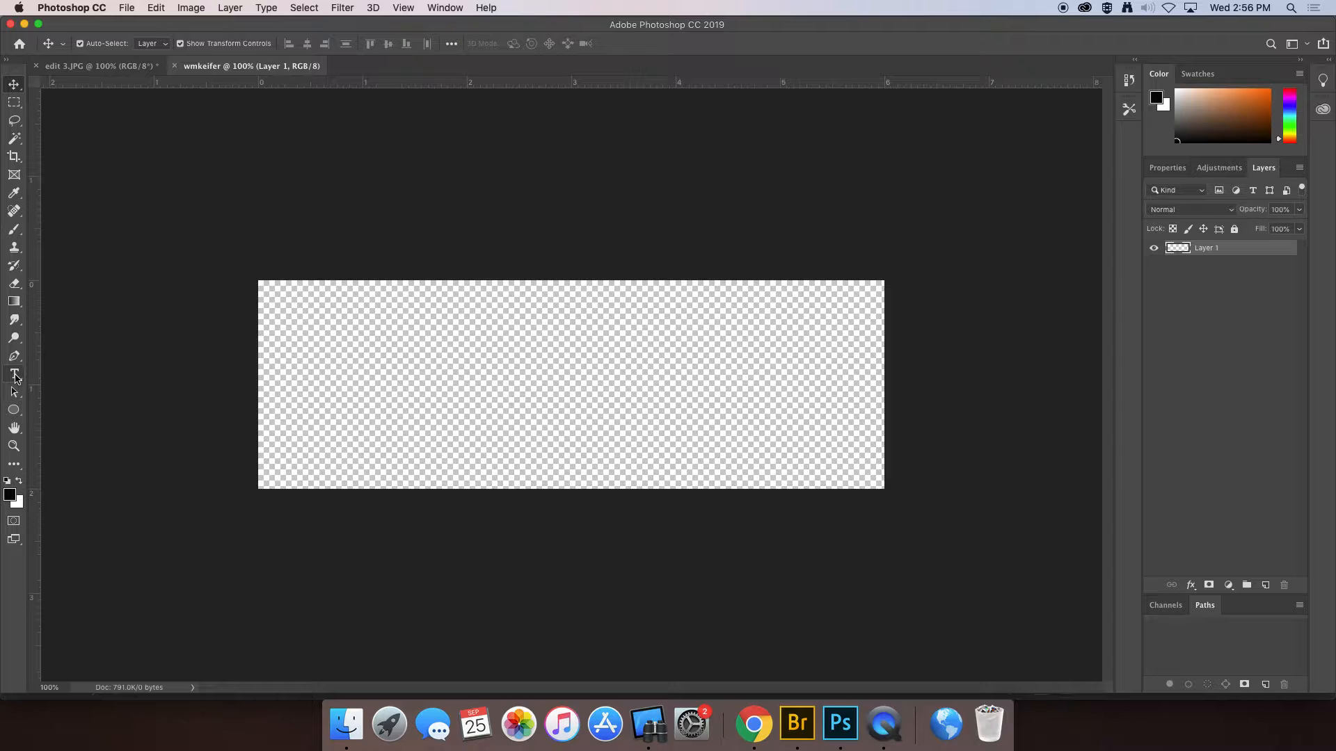
- Set up the Type tool with near-black 070707 colour and the Athelas Regular 48 pt font
{"action": "left_click", "coordinate": [15, 377]}
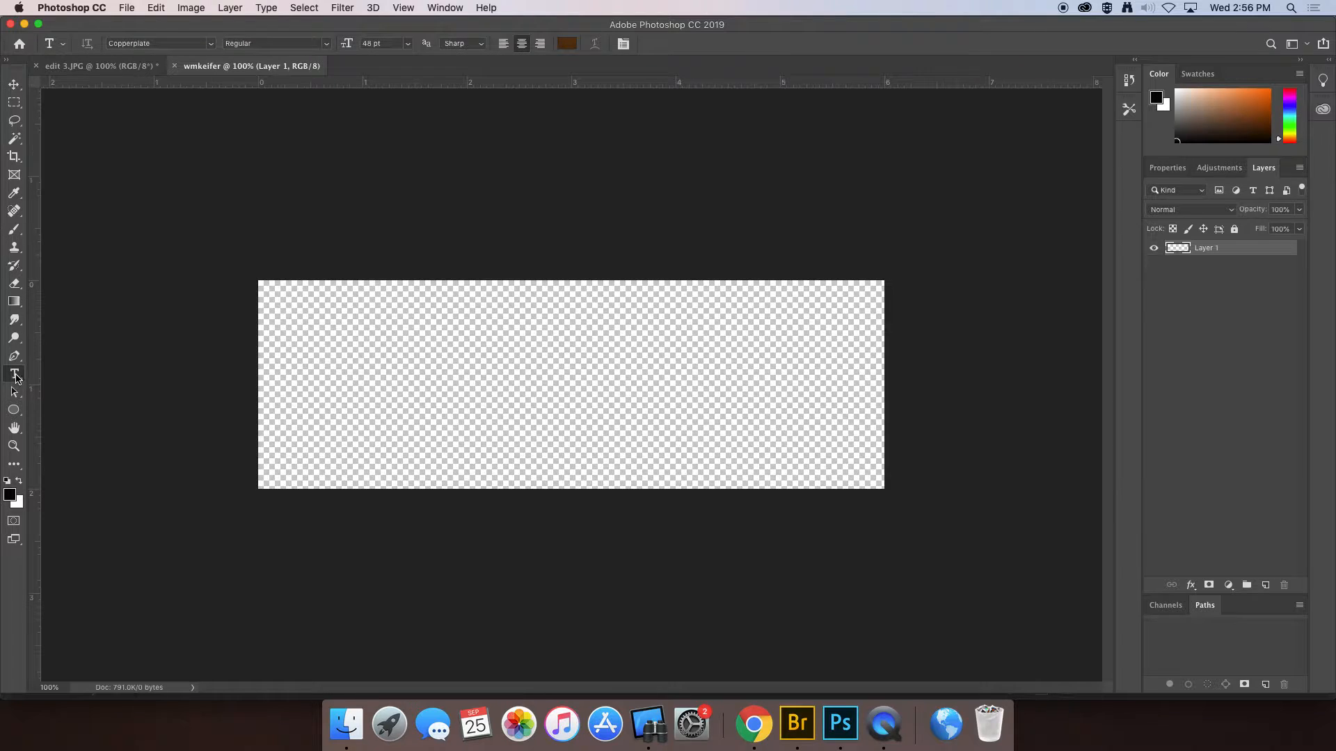
{"action": "left_click", "coordinate": [568, 44]}
{"action": "left_click", "coordinate": [728, 407]}
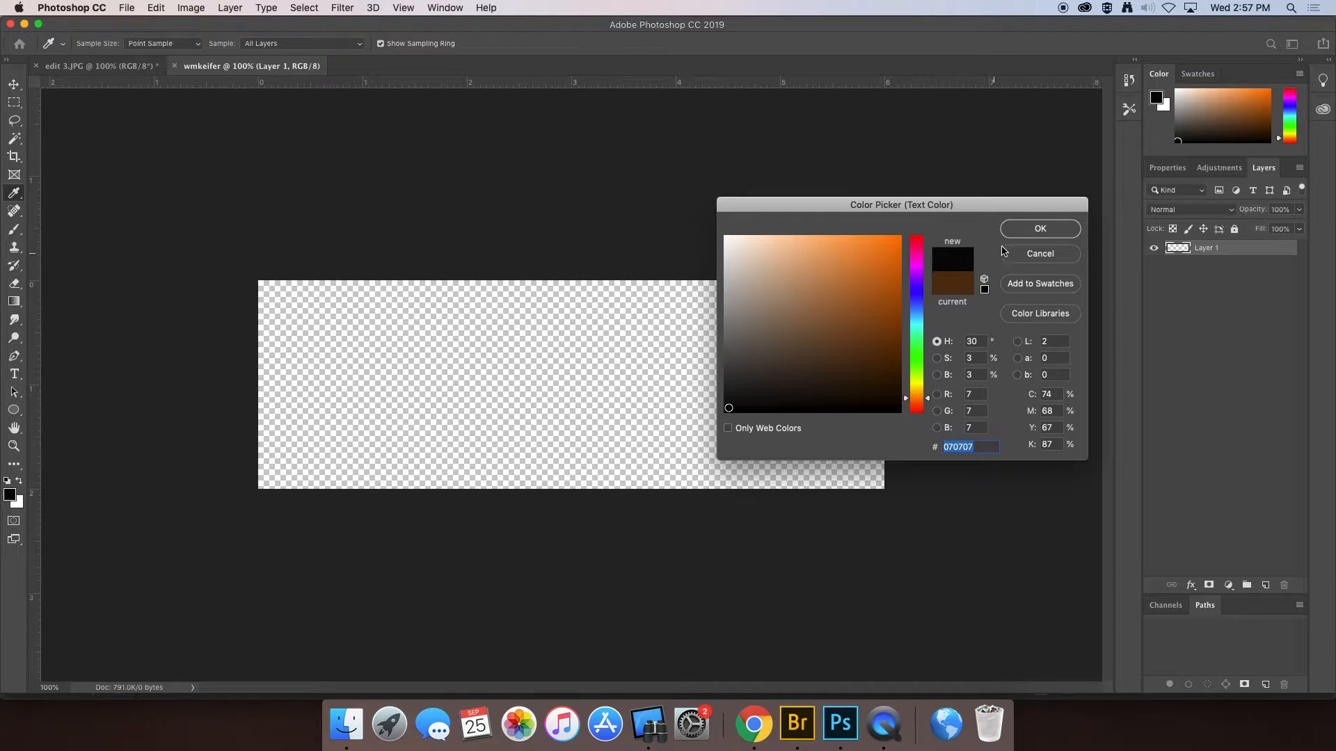
{"action": "left_click", "coordinate": [1040, 229]}
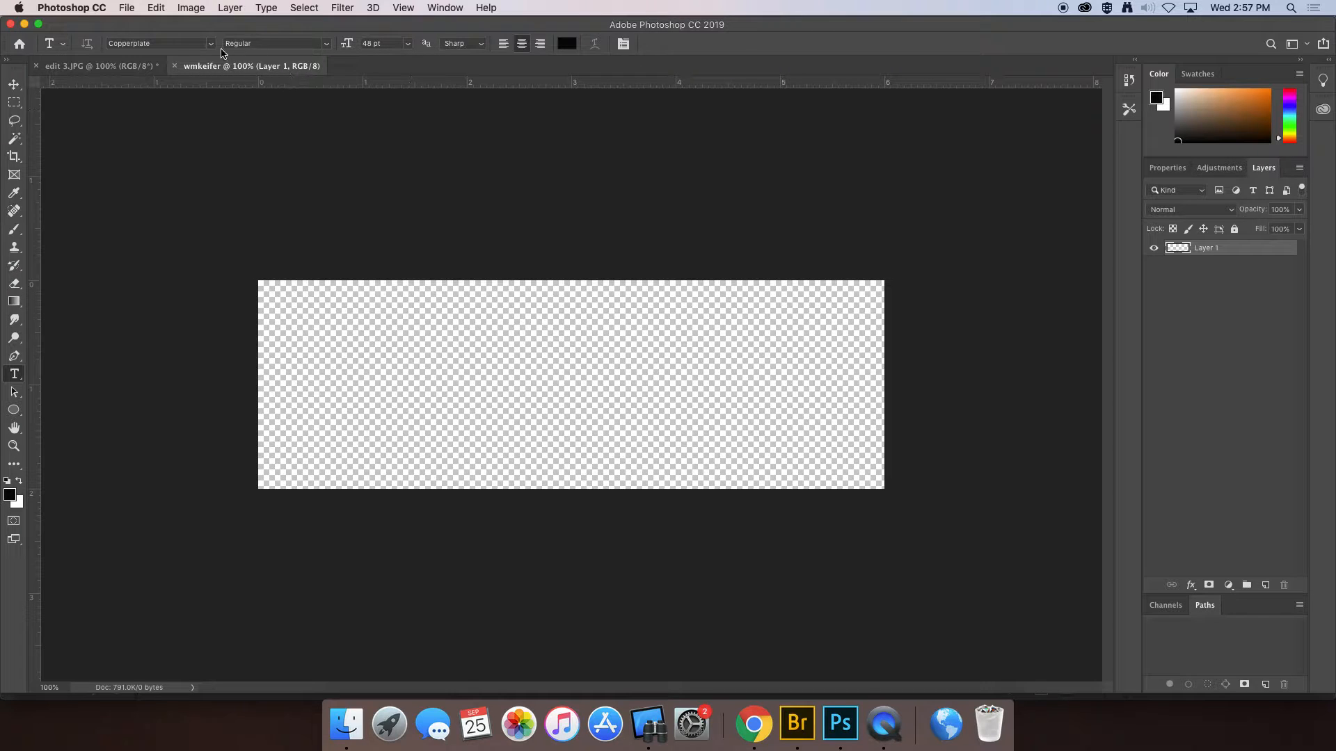
{"action": "left_click", "coordinate": [210, 45]}
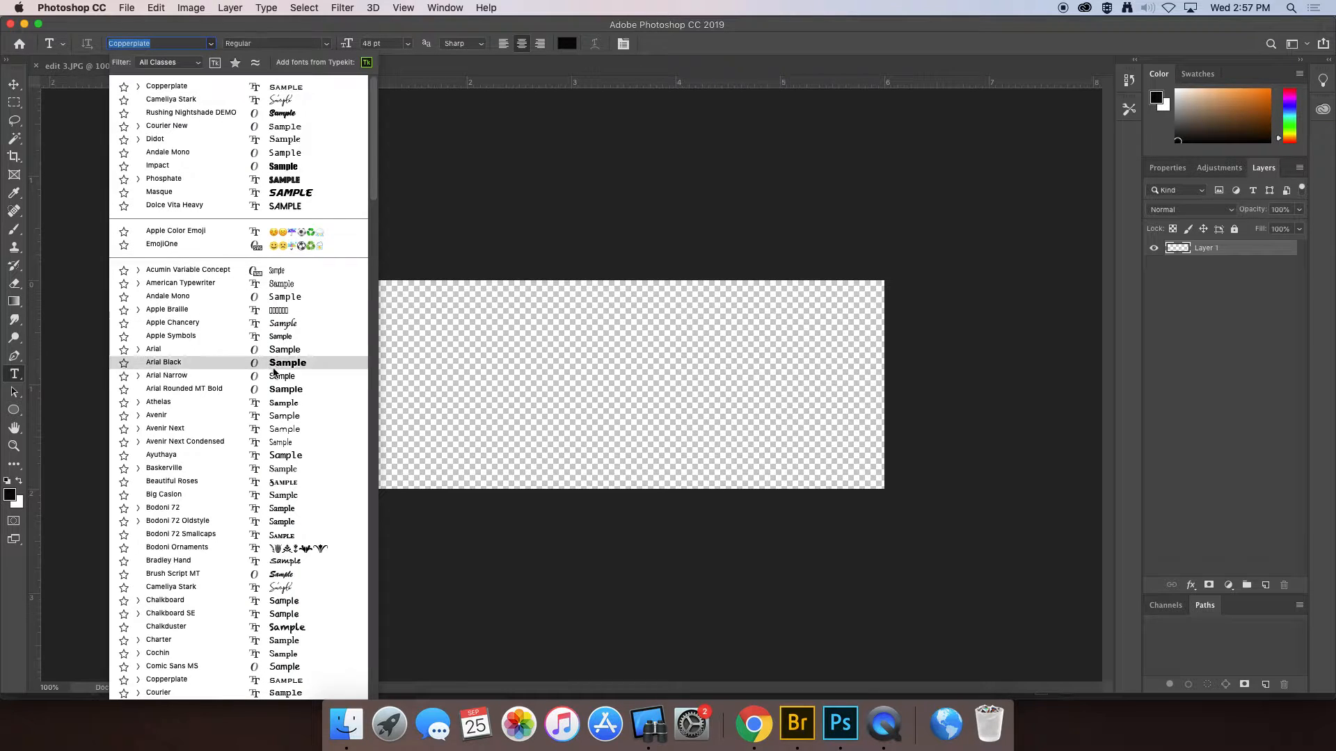
{"action": "left_click", "coordinate": [299, 403]}
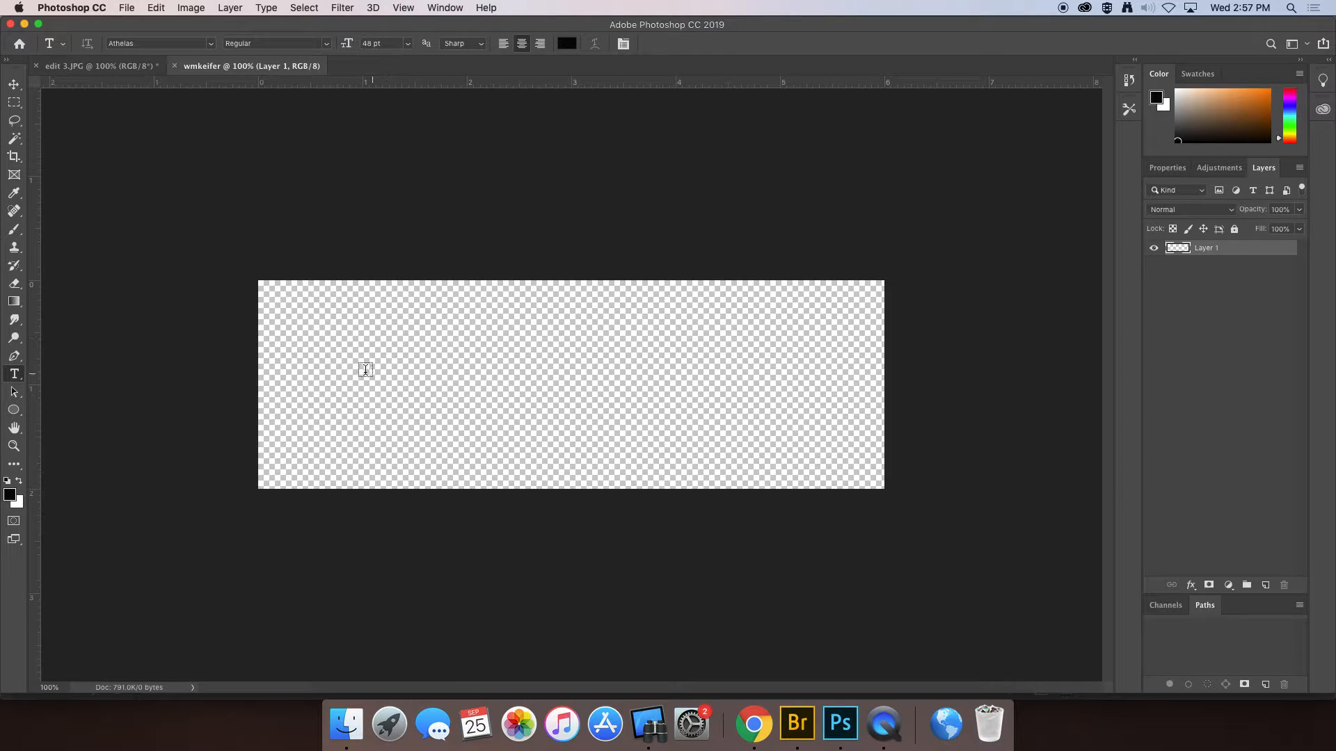
- Type the photographer's name on the canvas and move it to the canvas centre
{"action": "left_click", "coordinate": [403, 376]}
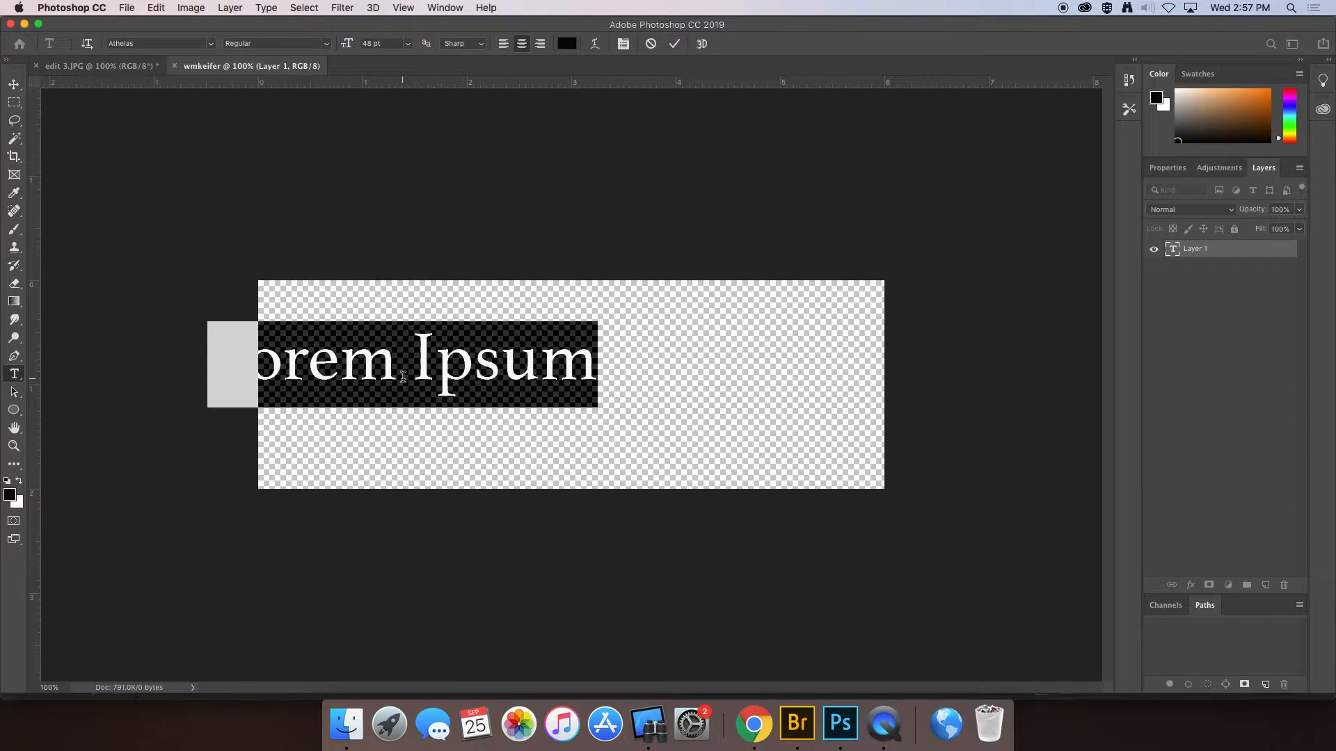
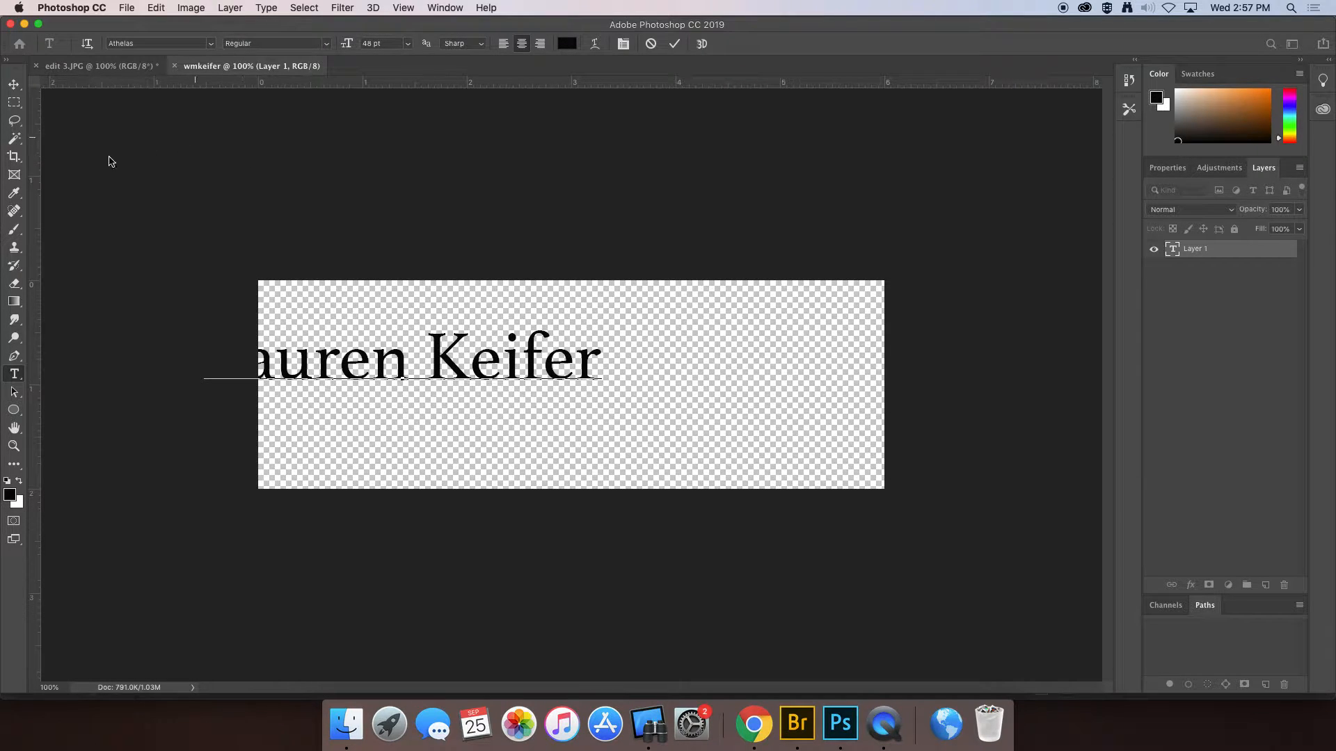
{"action": "left_click", "coordinate": [14, 84]}
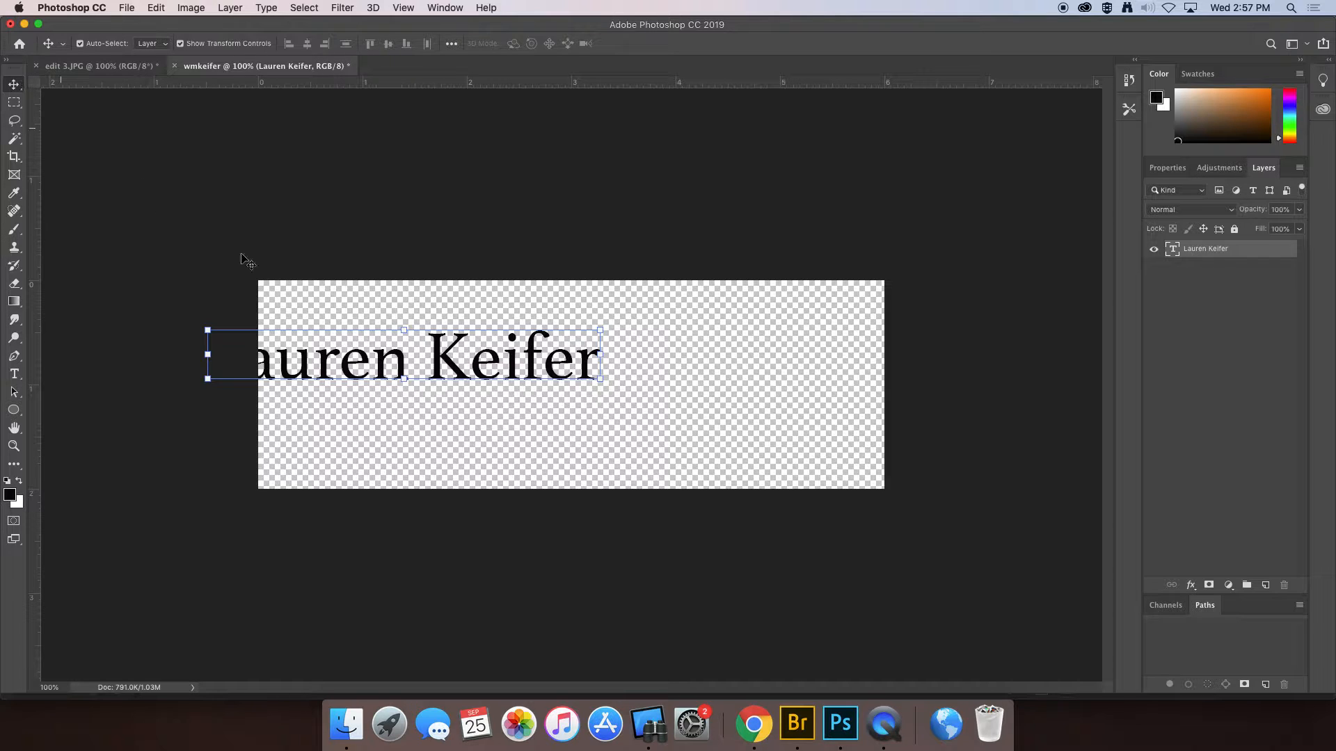
{"action": "left_click_drag", "start_coordinate": [409, 367], "coordinate": [572, 392]}
- Recolour the entire name text to dark brown 513213 and commit the change
{"action": "double_click", "coordinate": [591, 372]}
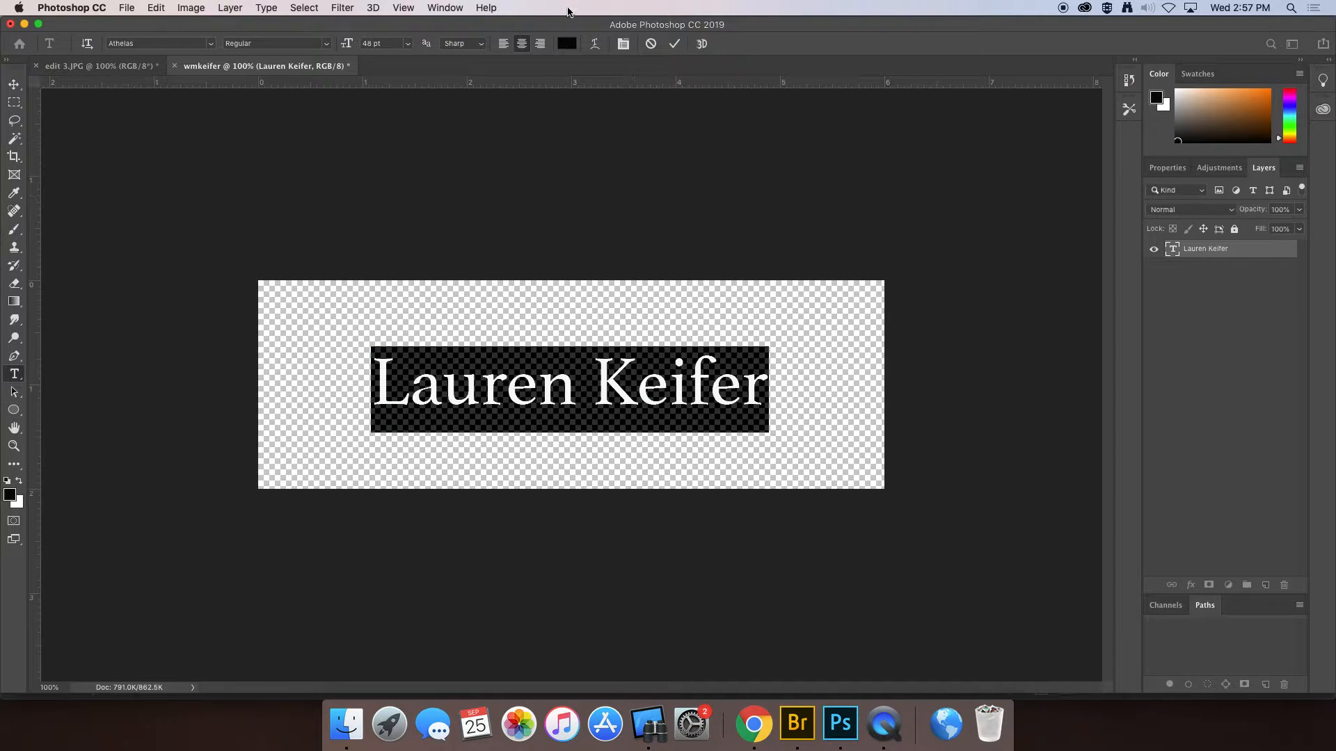
{"action": "left_click", "coordinate": [568, 44]}
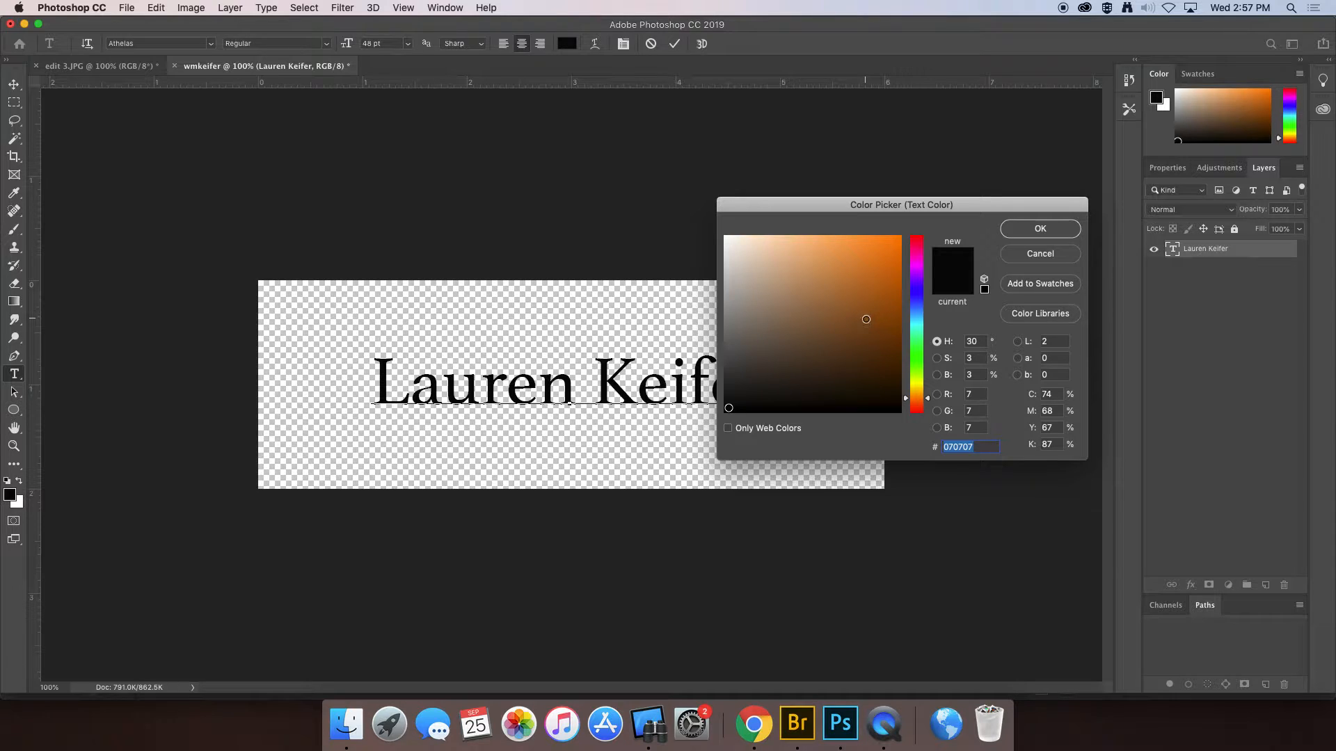
{"action": "left_click", "coordinate": [865, 318]}
{"action": "left_click", "coordinate": [860, 357]}
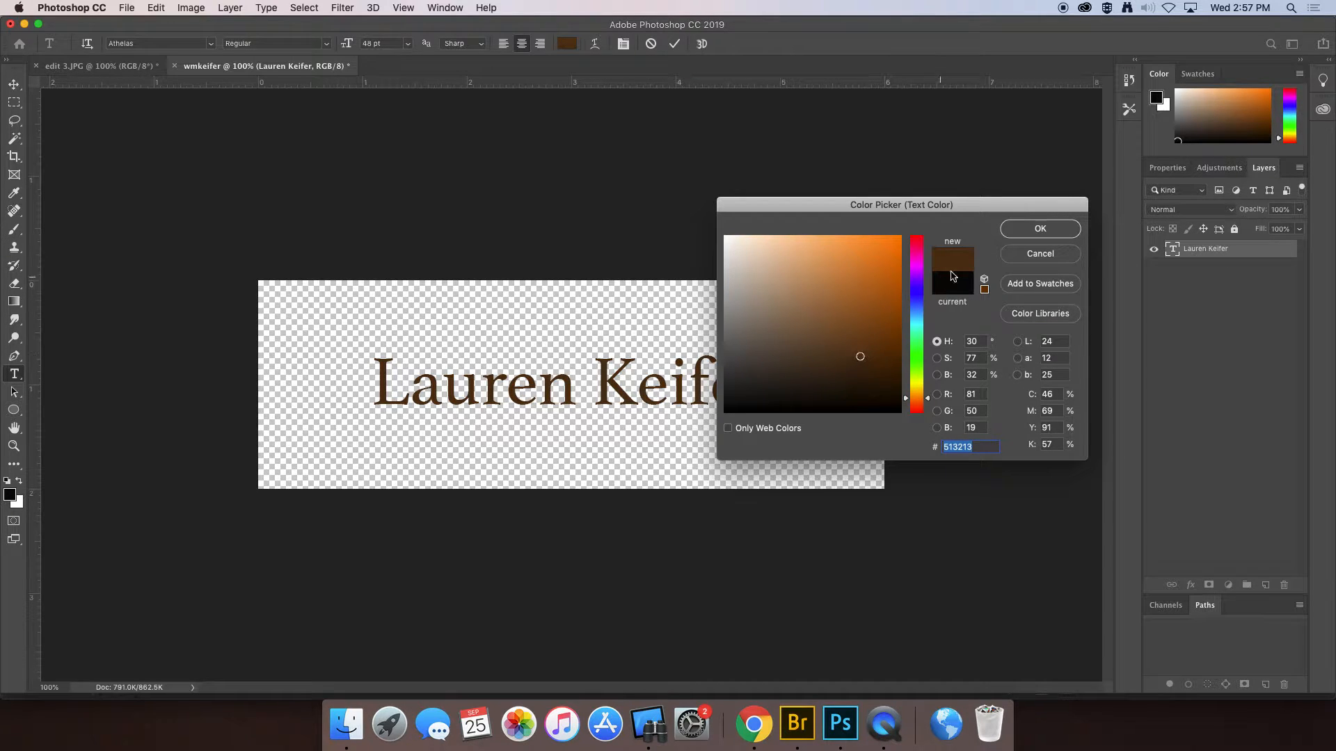
{"action": "left_click", "coordinate": [1024, 231]}
{"action": "left_click", "coordinate": [13, 83]}
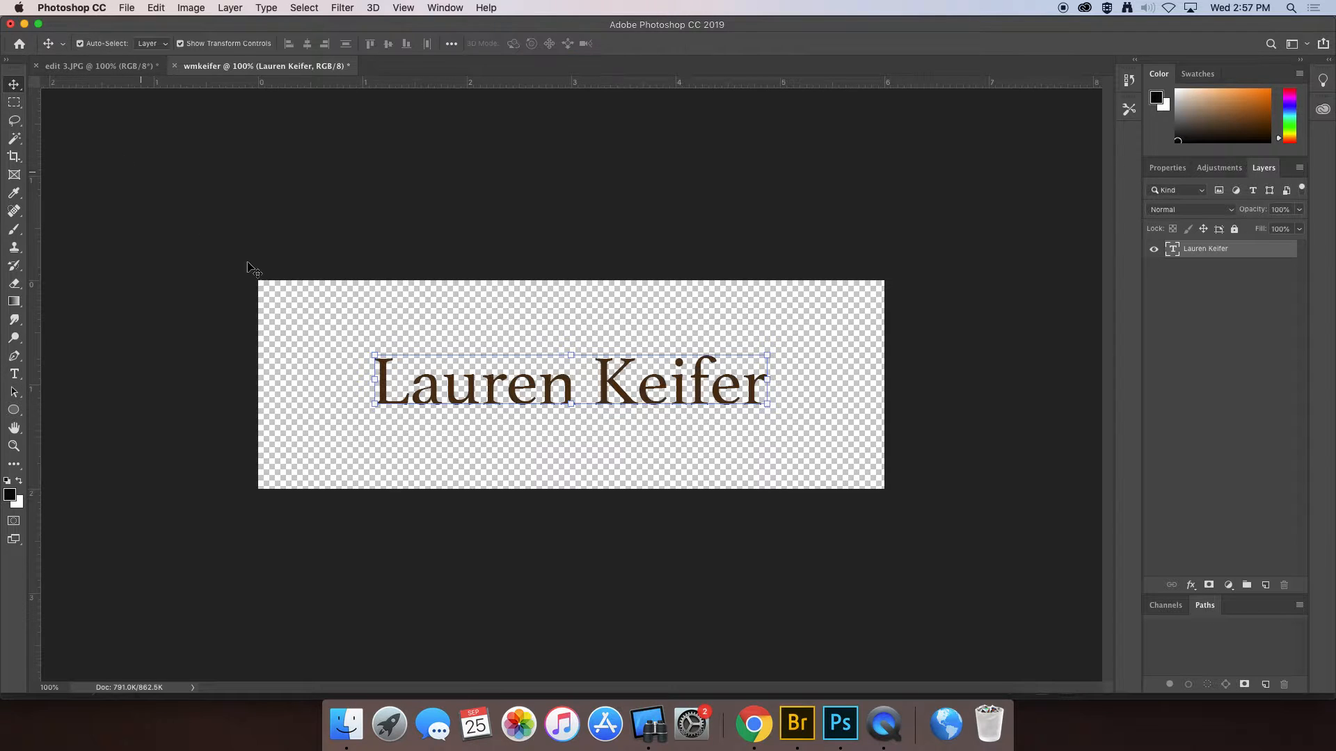
- Scale the name text to about 154% so it spans the canvas width, centred, and commit
{"action": "left_click_drag", "start_coordinate": [374, 407], "coordinate": [276, 457]}
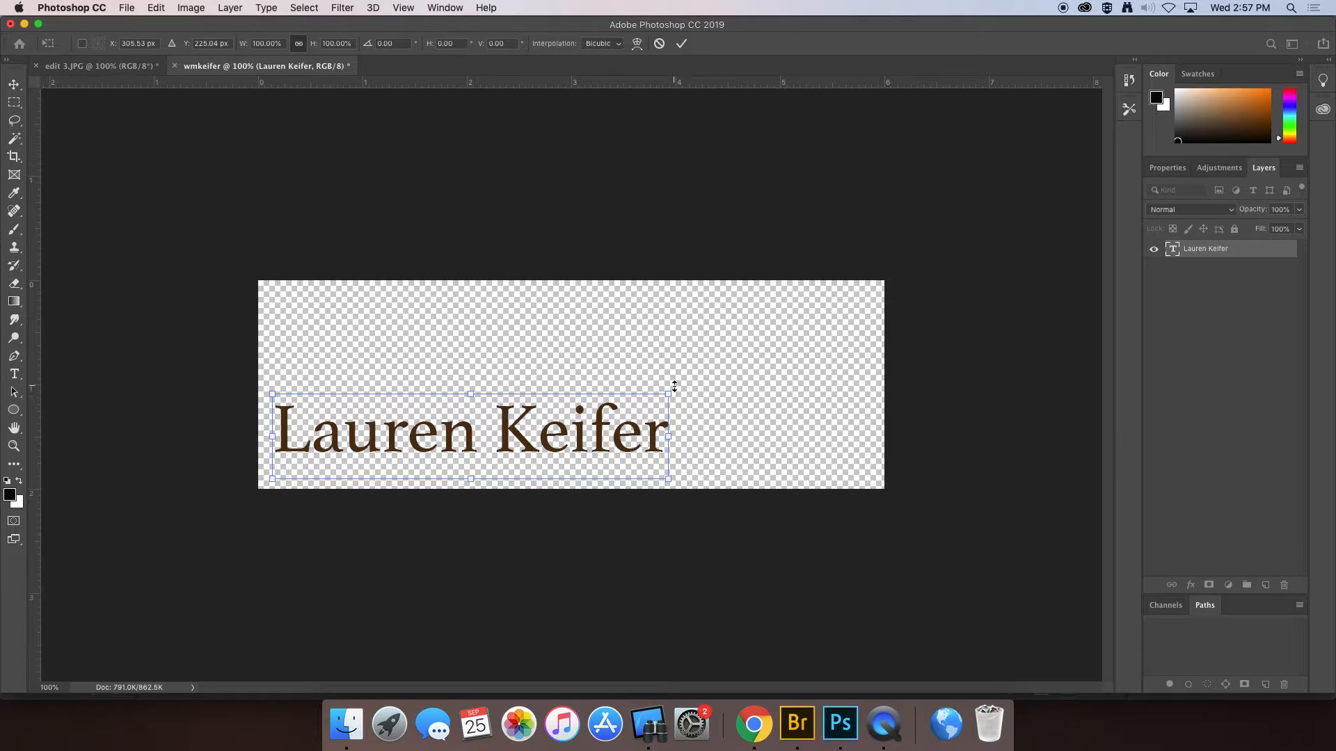
{"action": "left_click_drag", "start_coordinate": [674, 391], "coordinate": [839, 401]}
{"action": "mouse_move", "coordinate": [565, 353]}
{"action": "left_mouse_down"}
{"action": "mouse_move", "coordinate": [566, 381]}
{"action": "mouse_move", "coordinate": [568, 345]}
{"action": "left_mouse_up"}
{"action": "left_click_drag", "start_coordinate": [564, 404], "coordinate": [567, 391]}
{"action": "left_click_drag", "start_coordinate": [880, 468], "coordinate": [869, 463]}
{"action": "left_click_drag", "start_coordinate": [615, 397], "coordinate": [621, 397]}
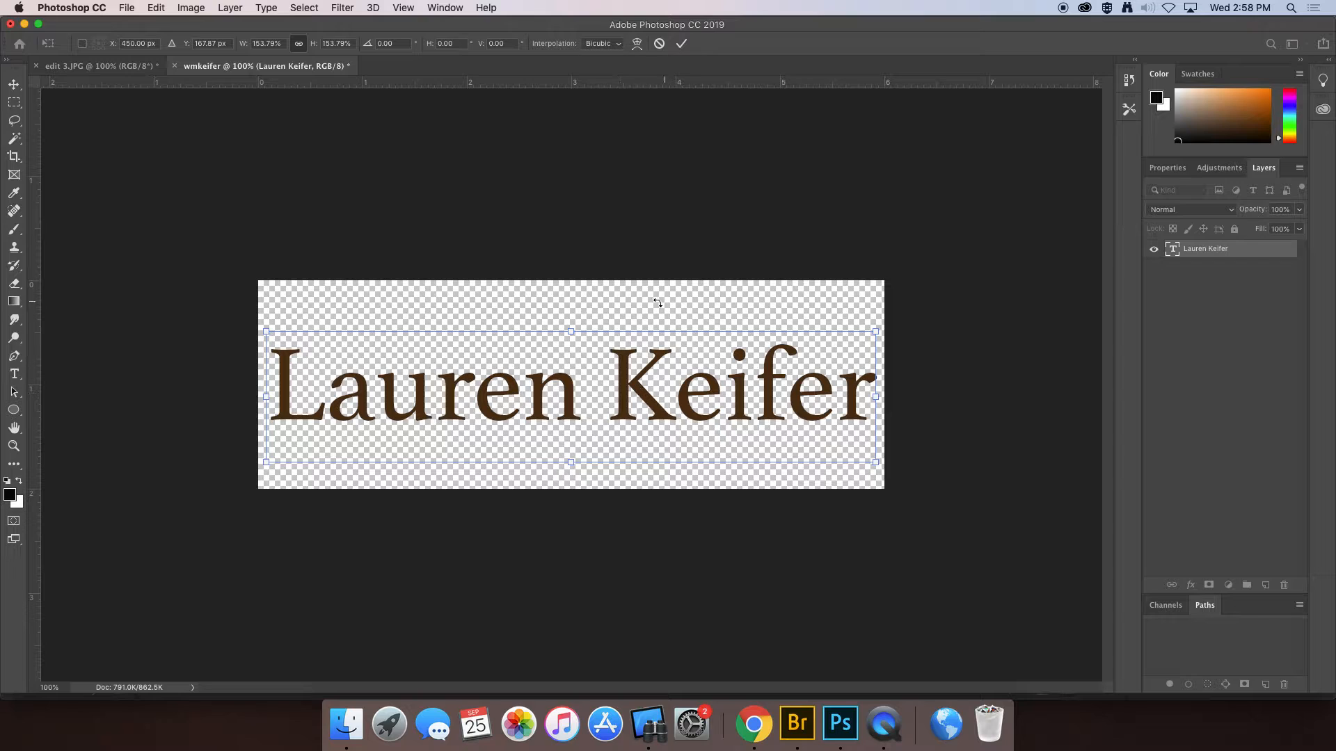
{"action": "key", "text": "Return"}
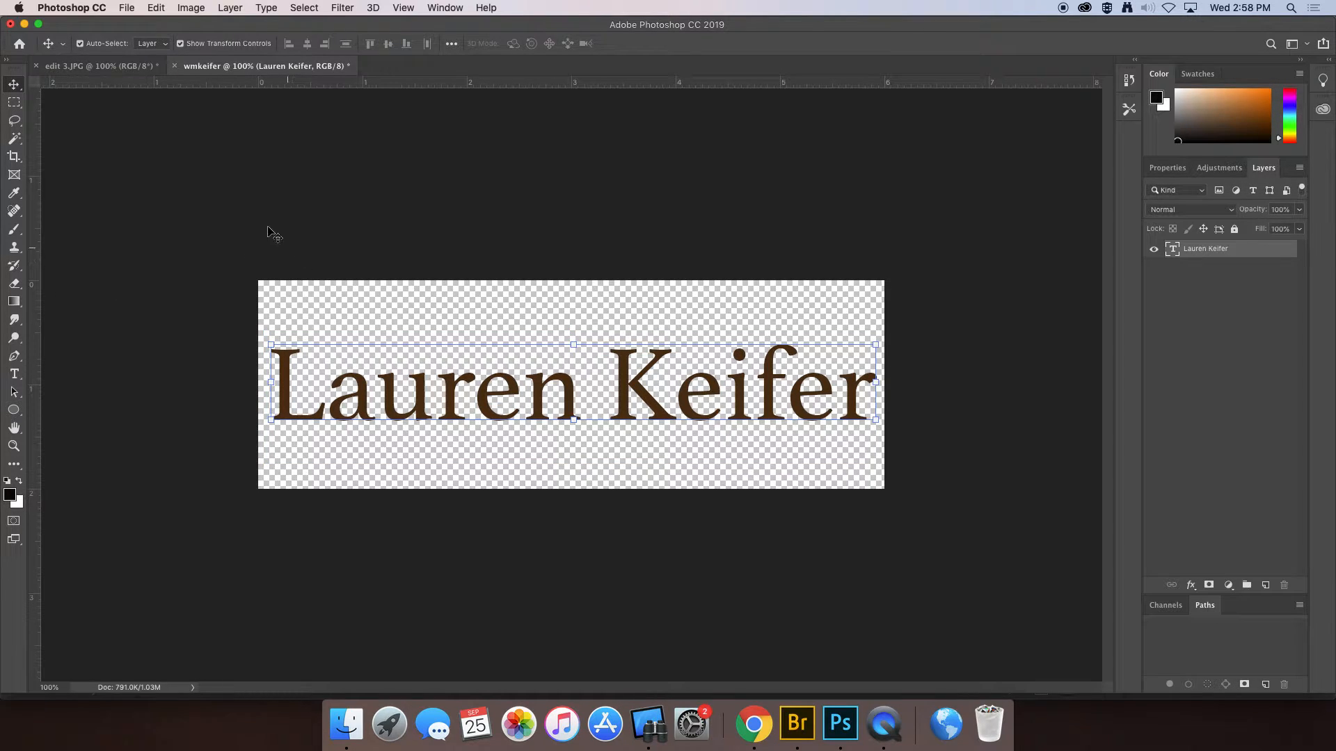
{"action": "left_click", "coordinate": [22, 109]}
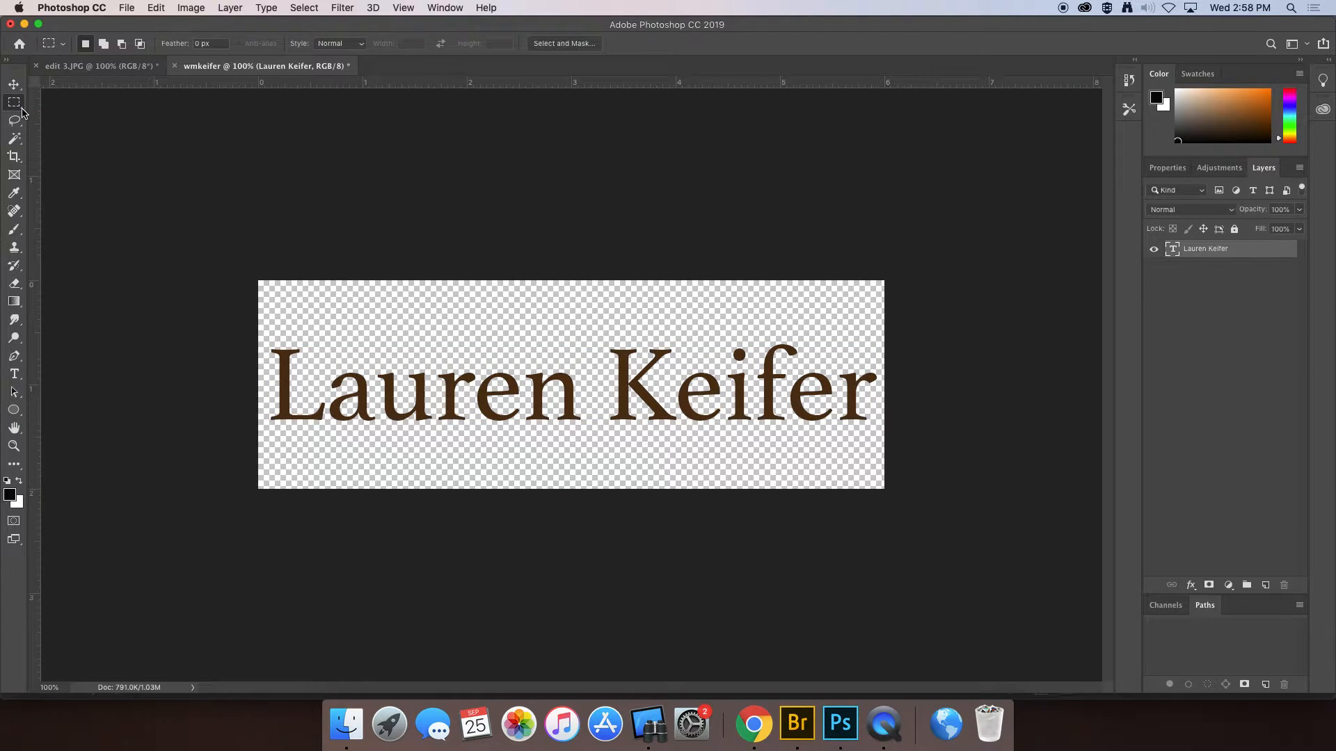
{"action": "left_click", "coordinate": [22, 110]}
{"action": "left_click", "coordinate": [63, 116]}
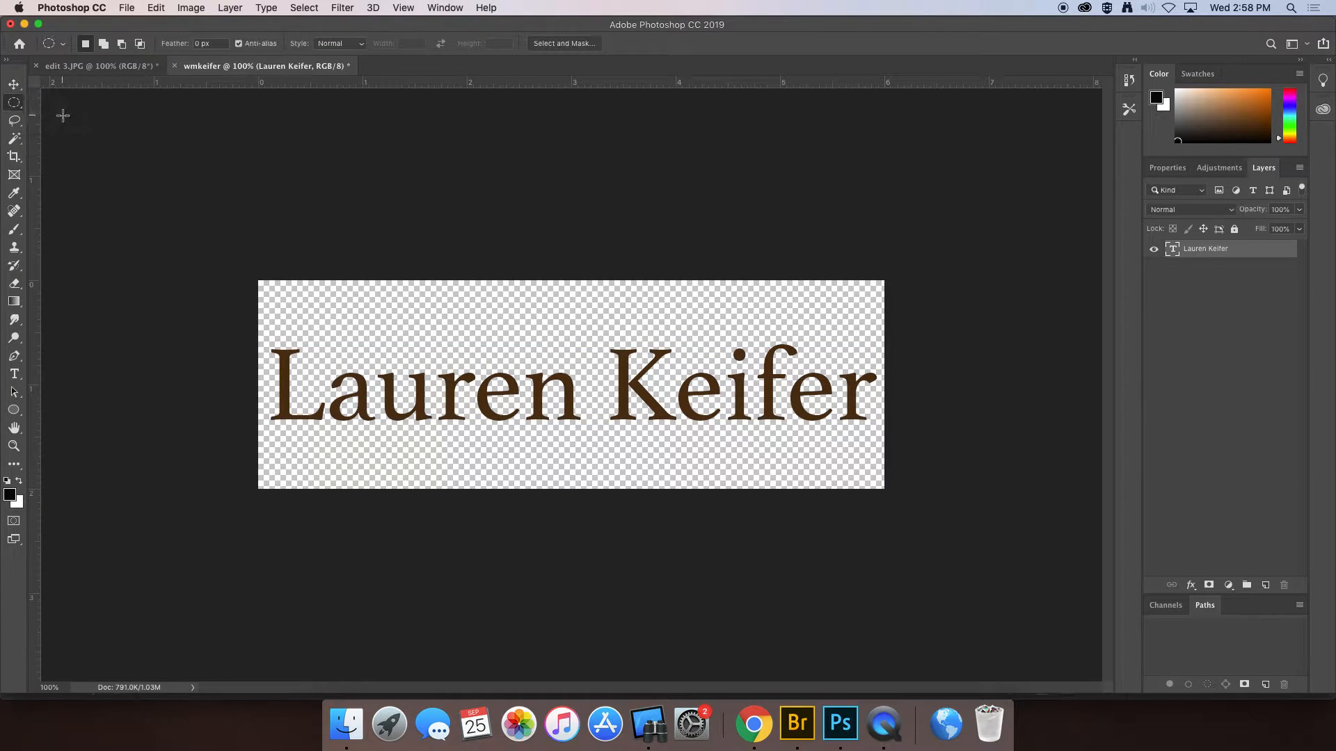
{"action": "left_click", "coordinate": [21, 110]}
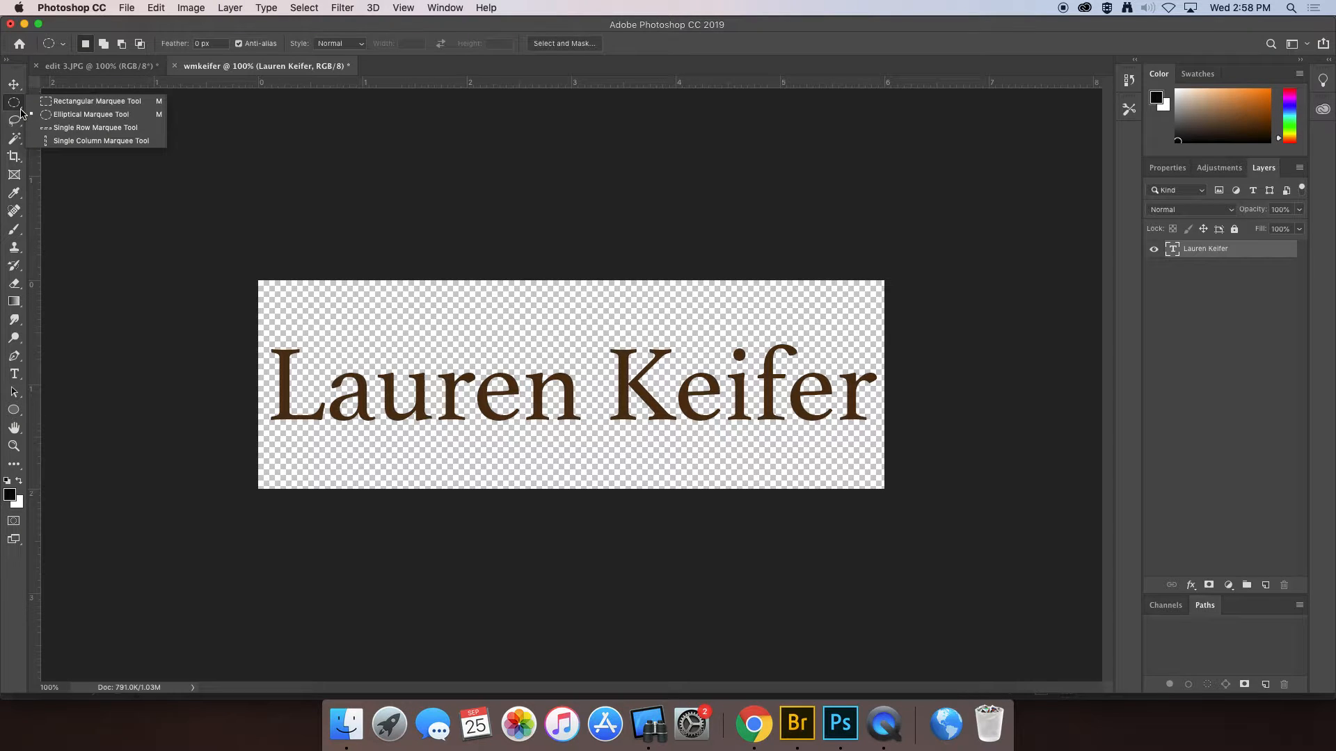
{"action": "left_click", "coordinate": [56, 102]}
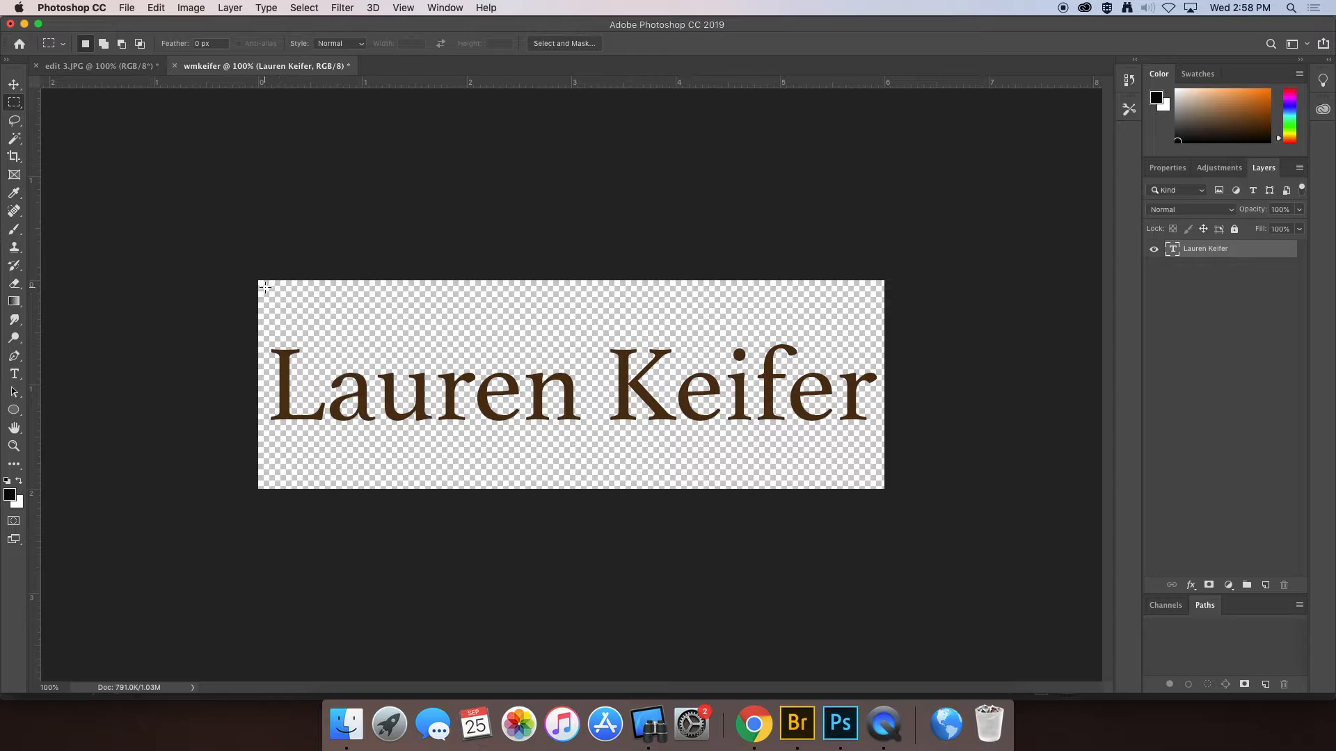
{"action": "left_click_drag", "start_coordinate": [260, 284], "coordinate": [878, 484]}
{"action": "left_click", "coordinate": [156, 8]}
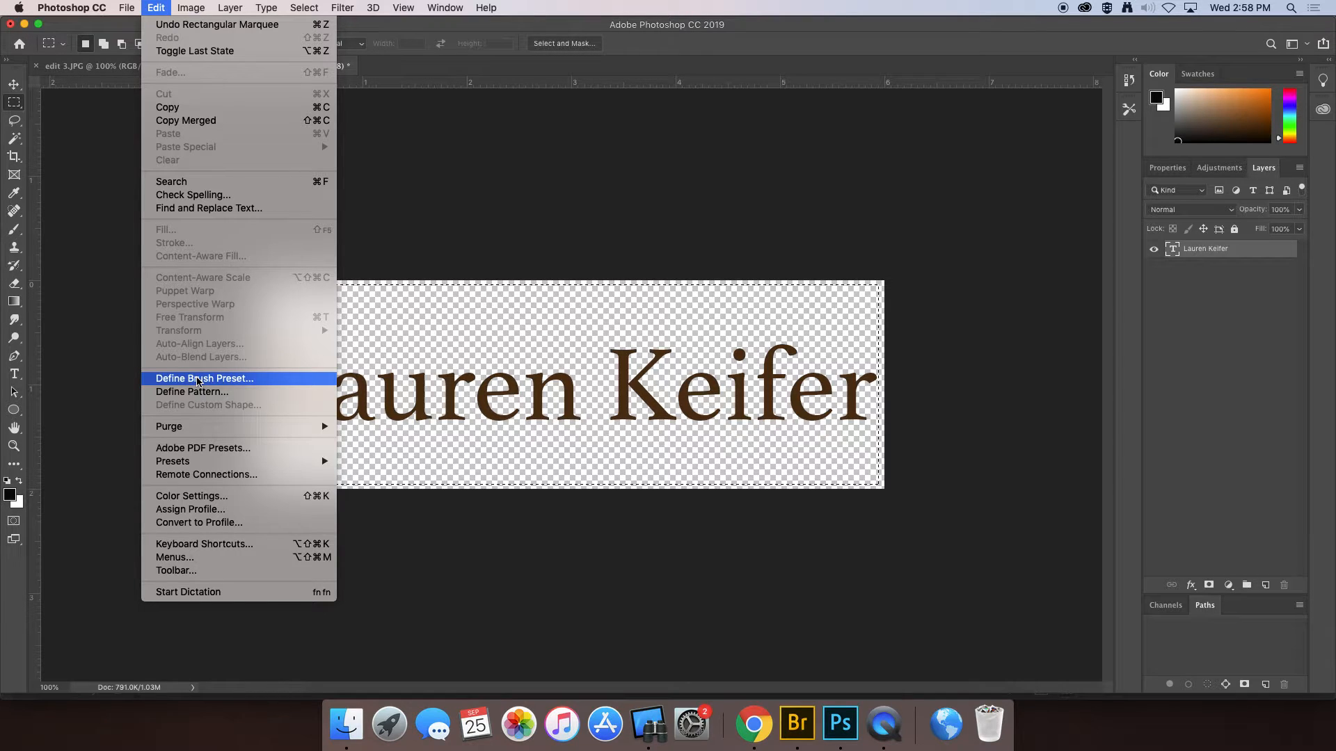
- Define a brush preset from the selection, naming it after the photographer without the stray character
{"action": "left_click", "coordinate": [197, 382]}
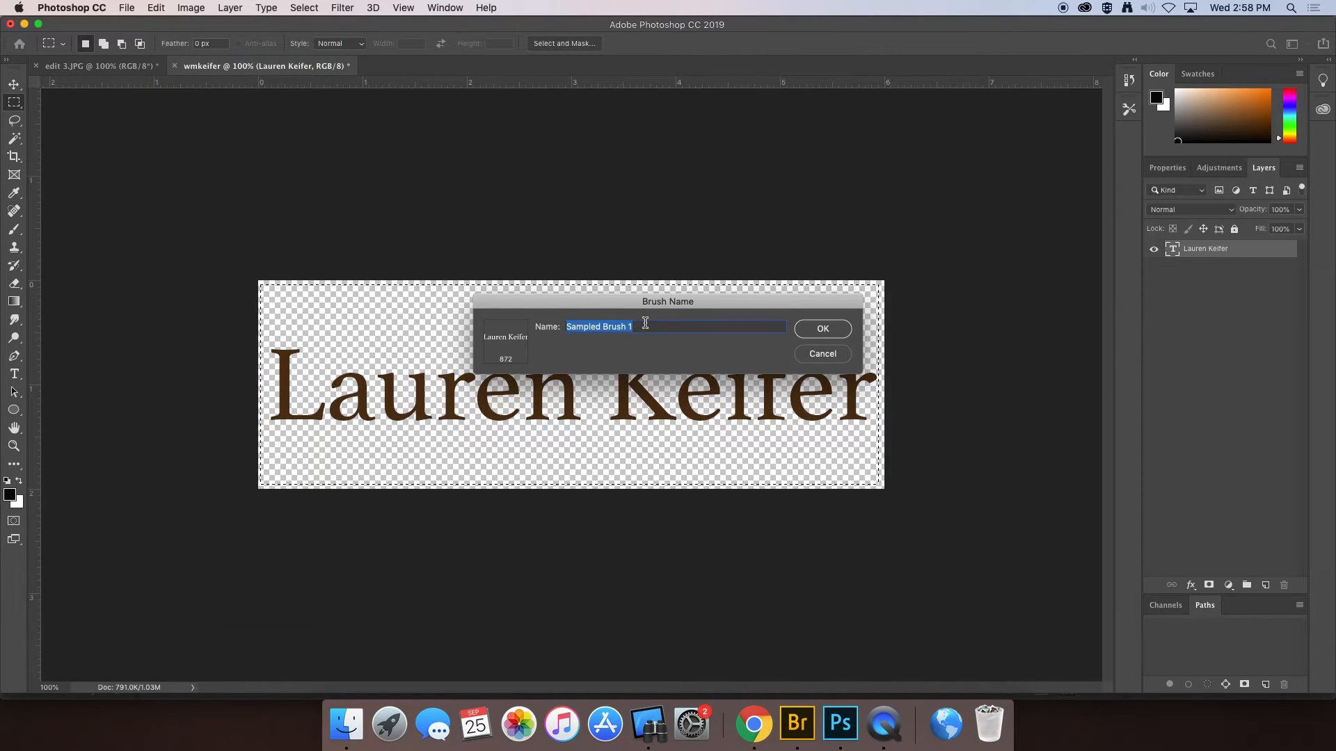
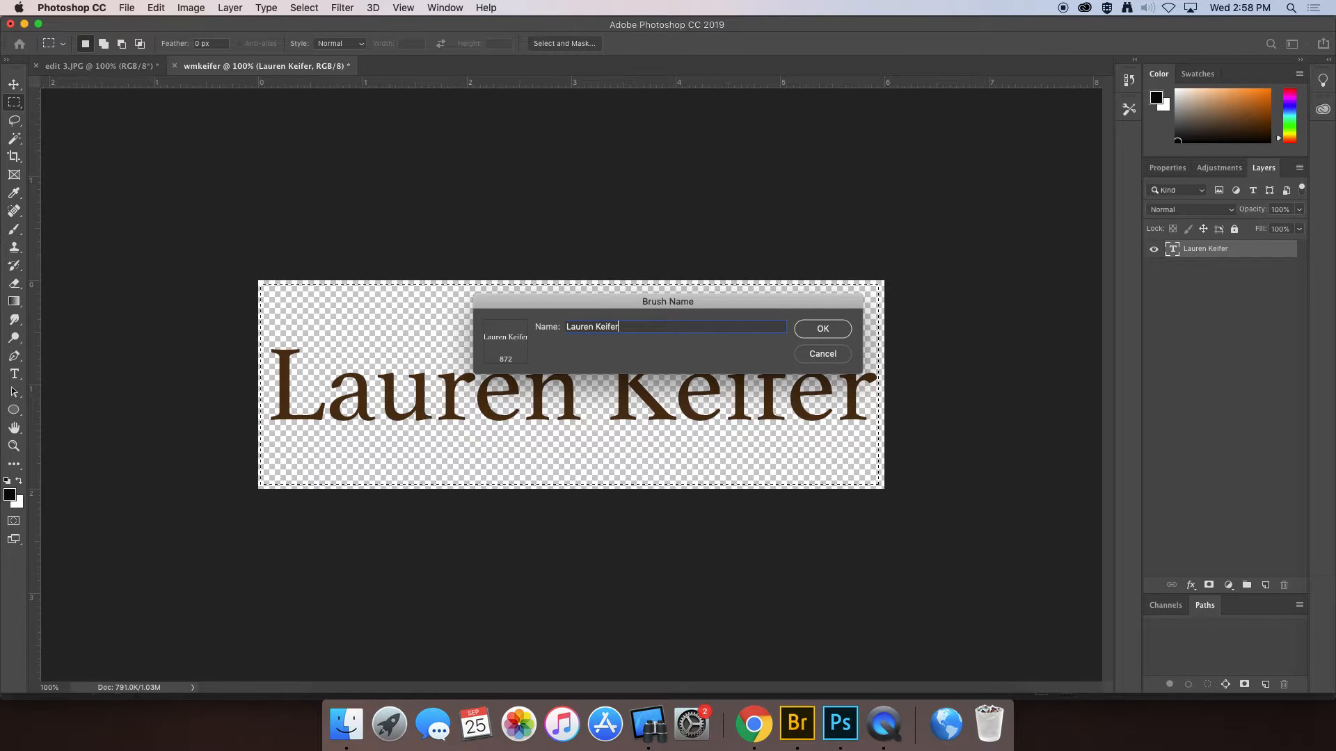
{"action": "type", "text": "`"}
{"action": "key", "text": "BackSpace"}
- Save the 872-pixel name brush preset and rasterize the name text layer when prompted
{"action": "left_click", "coordinate": [822, 329]}
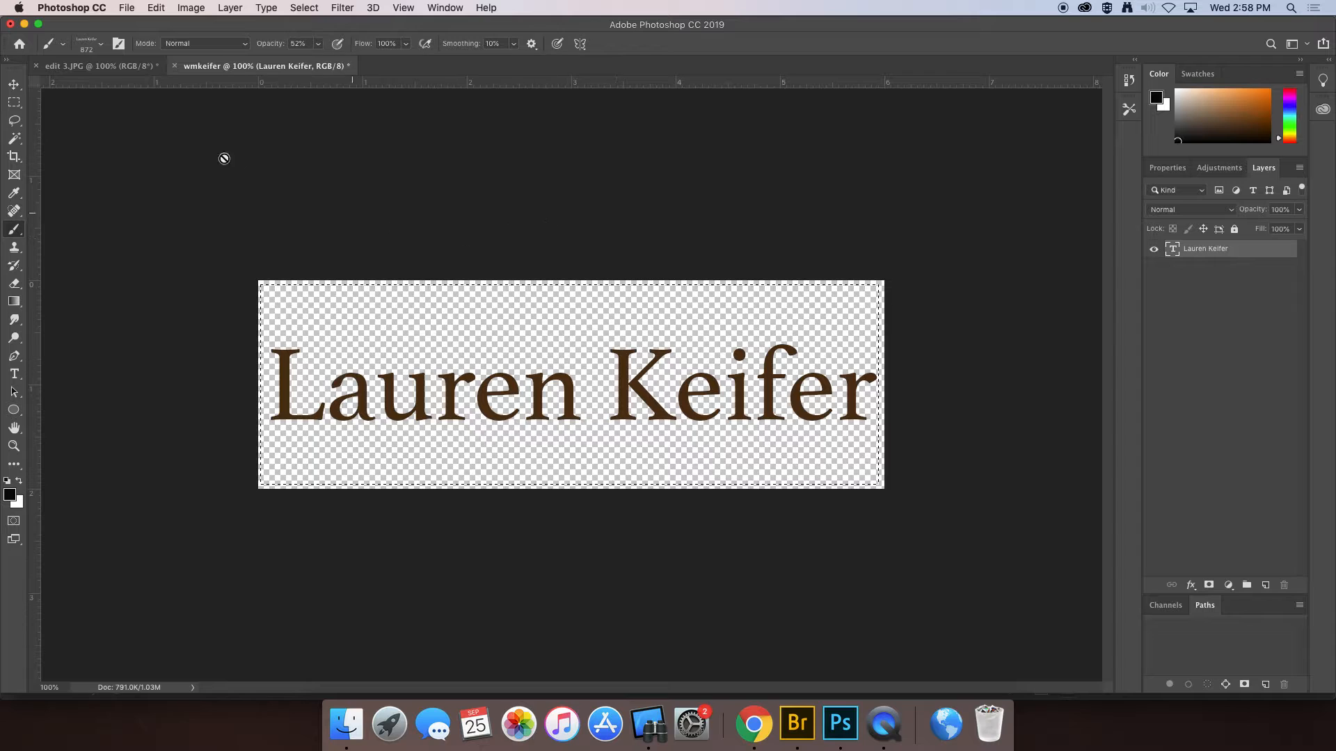
{"action": "left_click", "coordinate": [101, 44]}
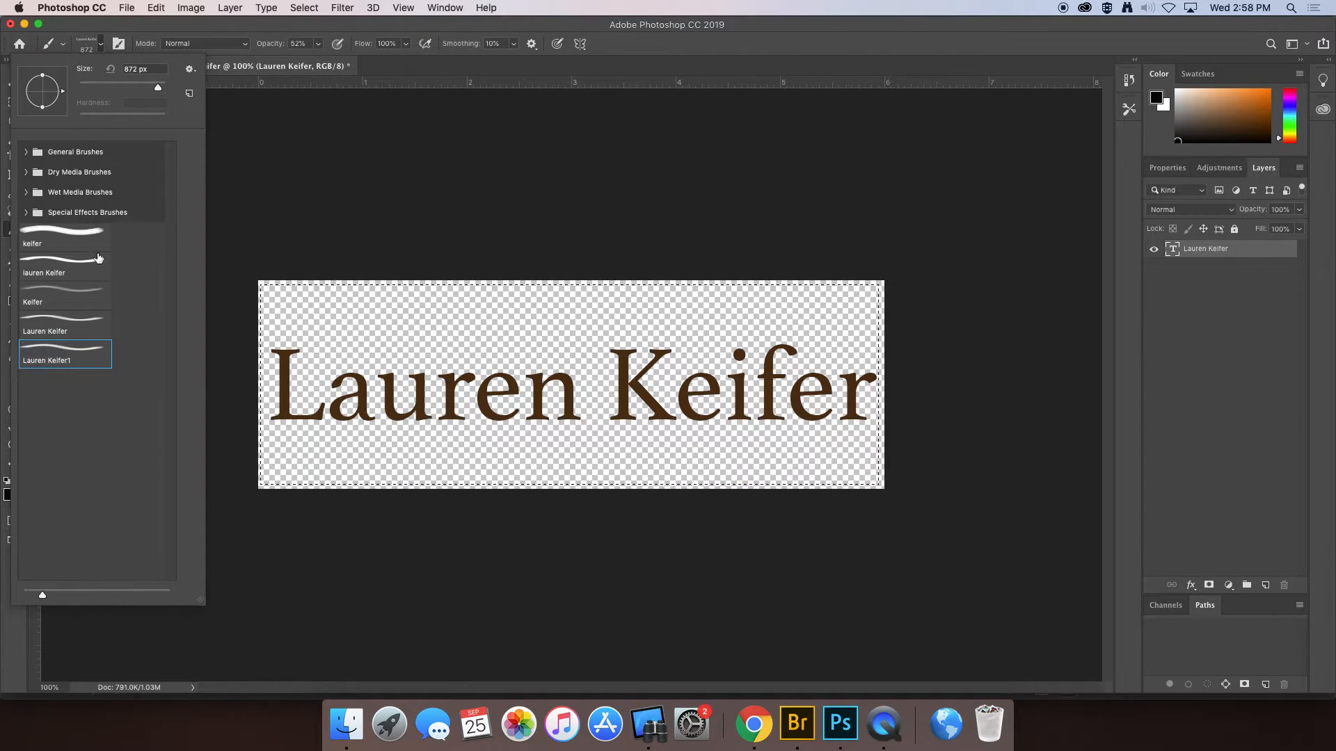
{"action": "left_click", "coordinate": [259, 103]}
{"action": "left_click", "coordinate": [259, 103]}
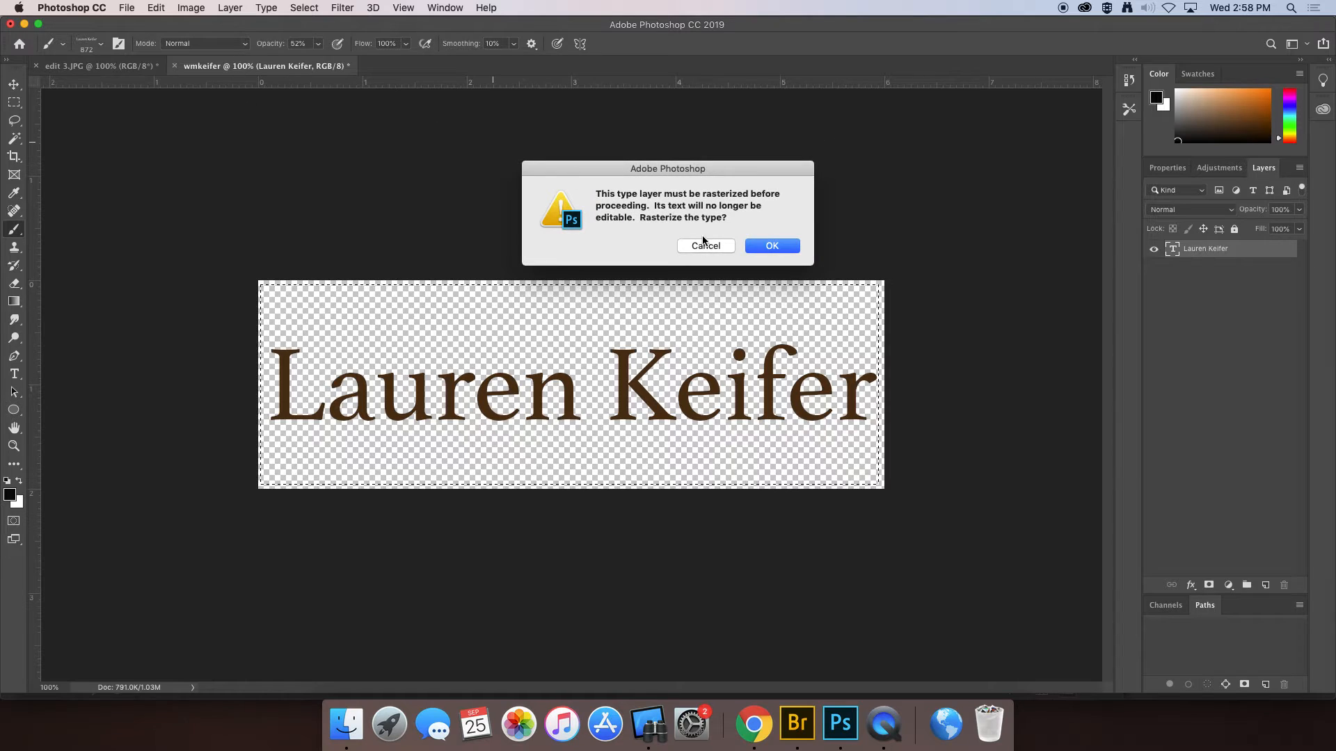
{"action": "left_click", "coordinate": [766, 247]}
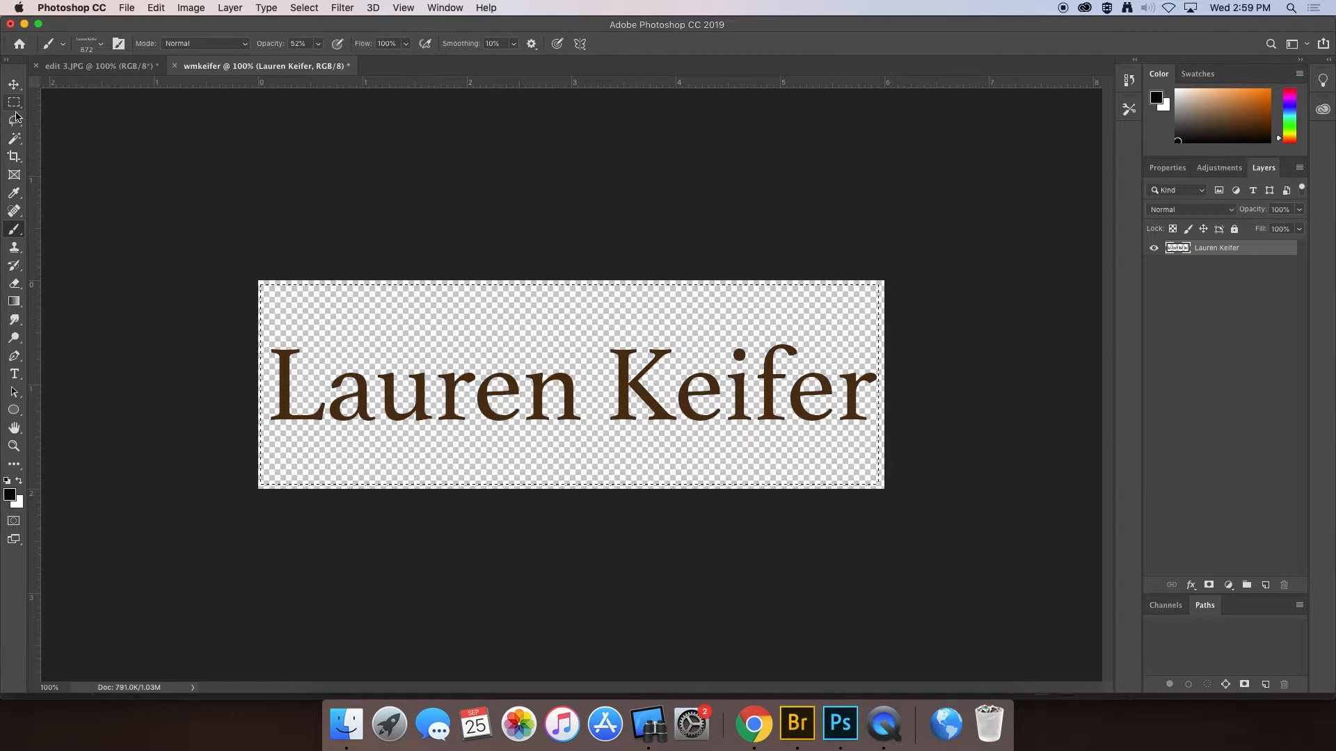
- On edit 3.JPG, select the Brush tool and set the name brush to 159 px at 52% opacity
{"action": "left_click", "coordinate": [14, 86]}
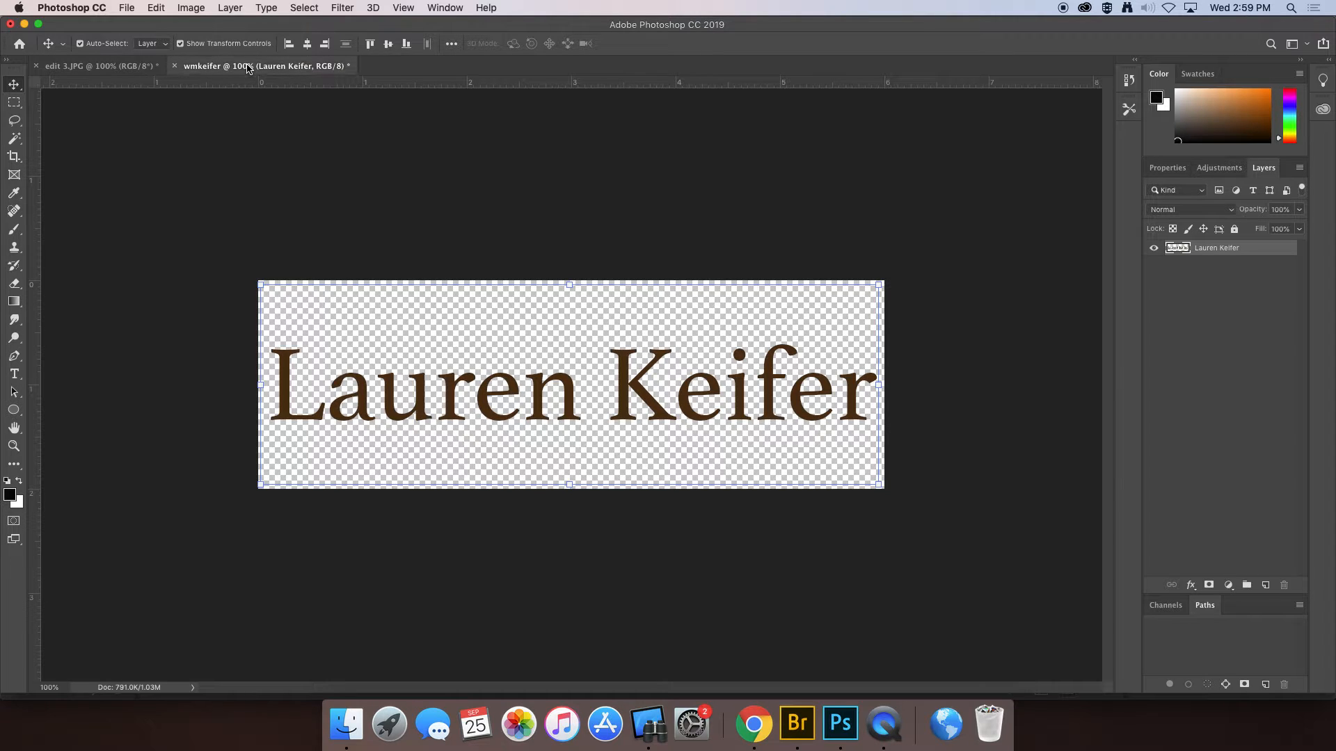
{"action": "left_click", "coordinate": [98, 65]}
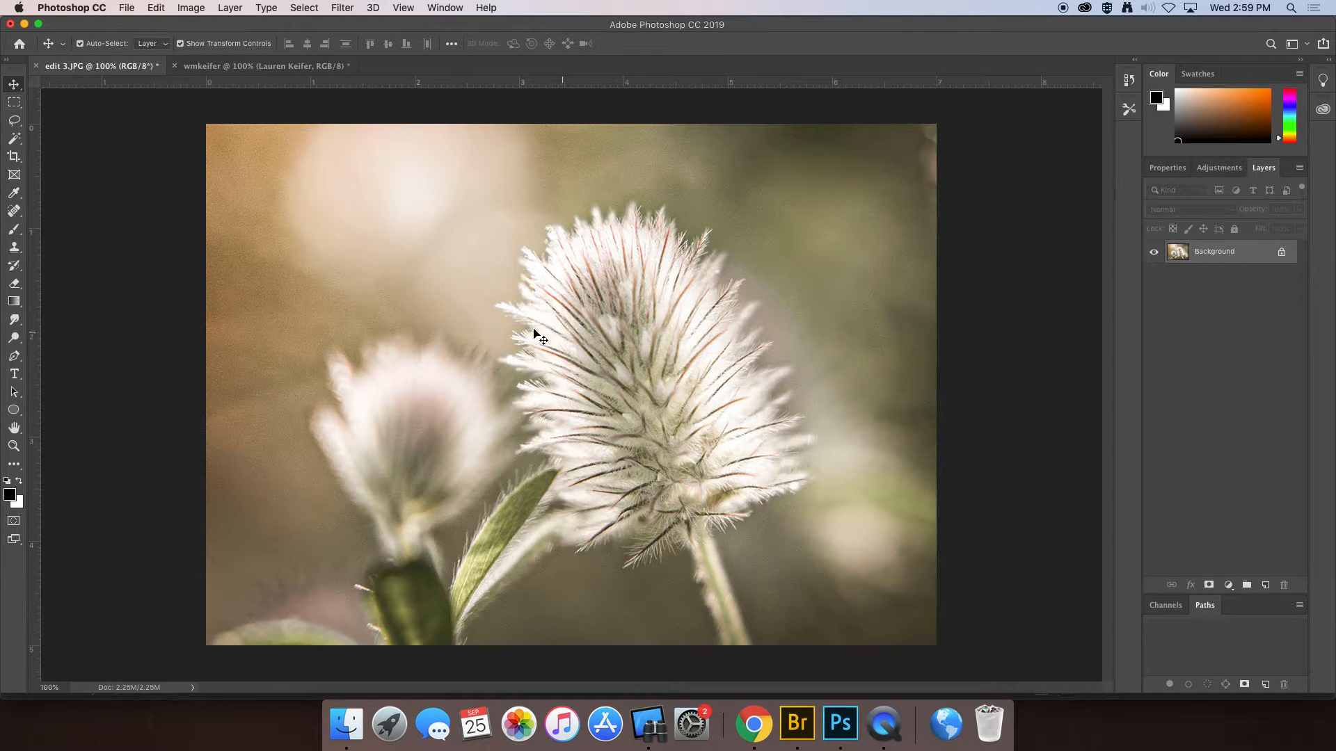
{"action": "left_click", "coordinate": [15, 230]}
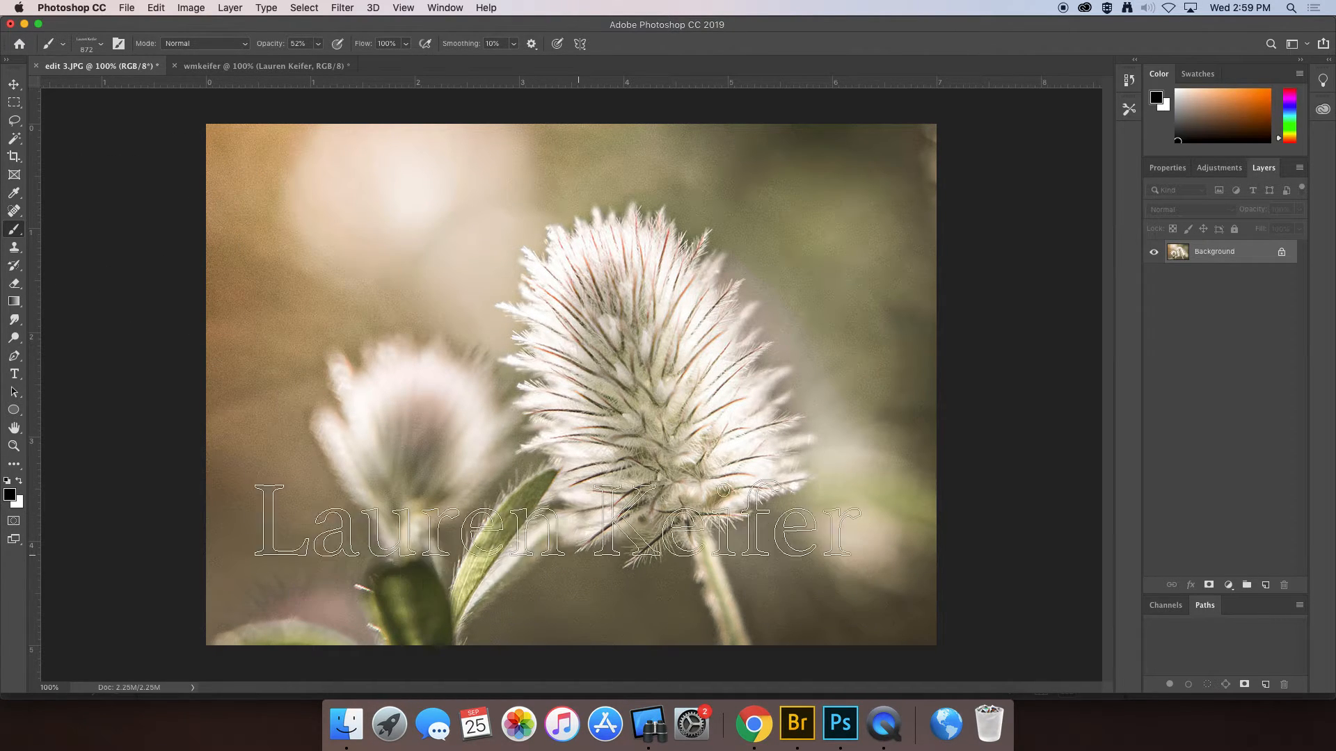
{"action": "left_click", "coordinate": [102, 47]}
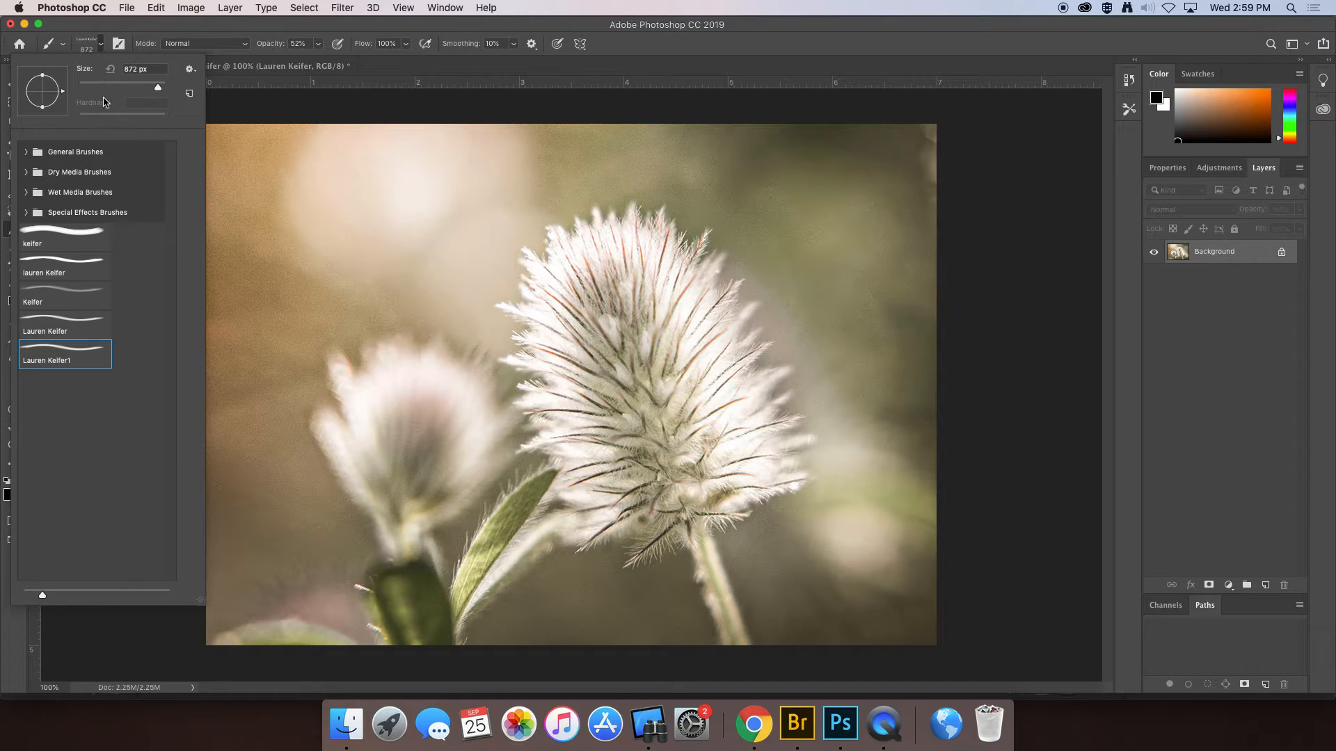
{"action": "mouse_move", "coordinate": [161, 92]}
{"action": "left_mouse_down"}
{"action": "mouse_move", "coordinate": [112, 91]}
{"action": "mouse_move", "coordinate": [153, 87]}
{"action": "mouse_move", "coordinate": [135, 88]}
{"action": "left_mouse_up"}
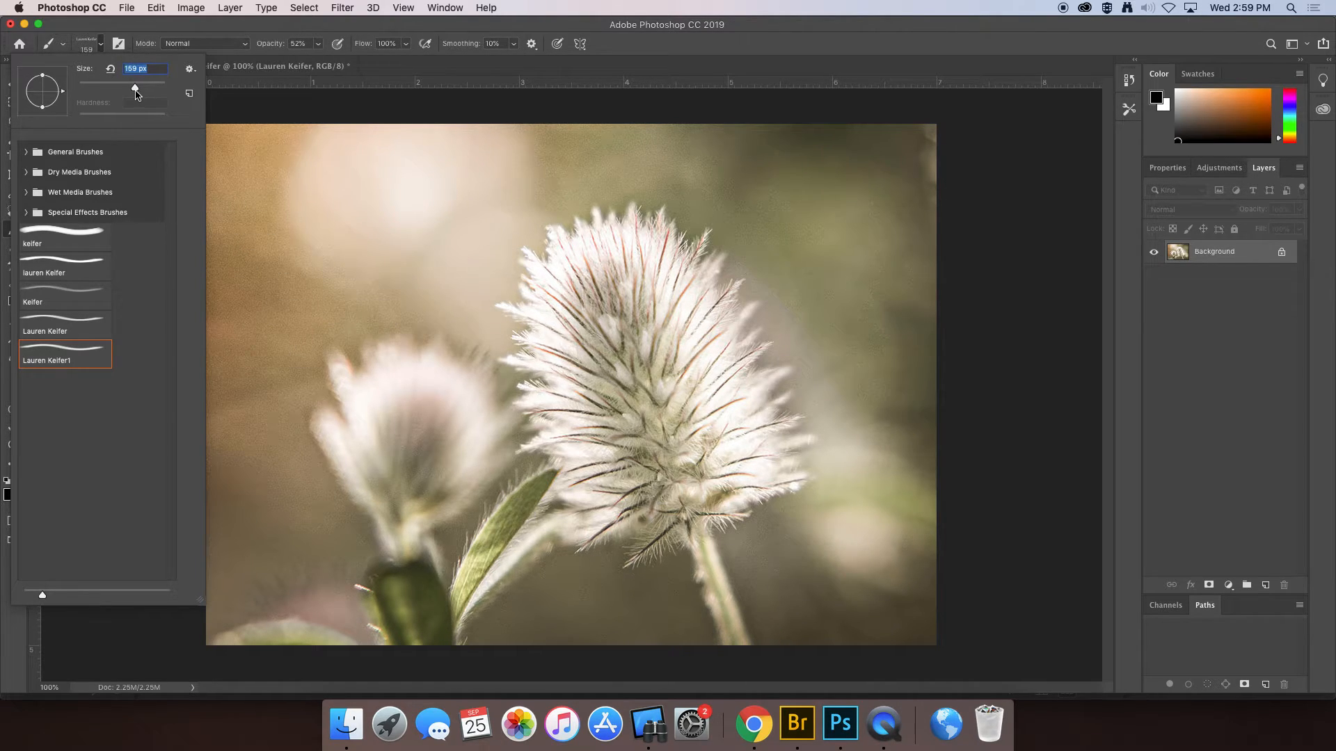
{"action": "left_click", "coordinate": [320, 44]}
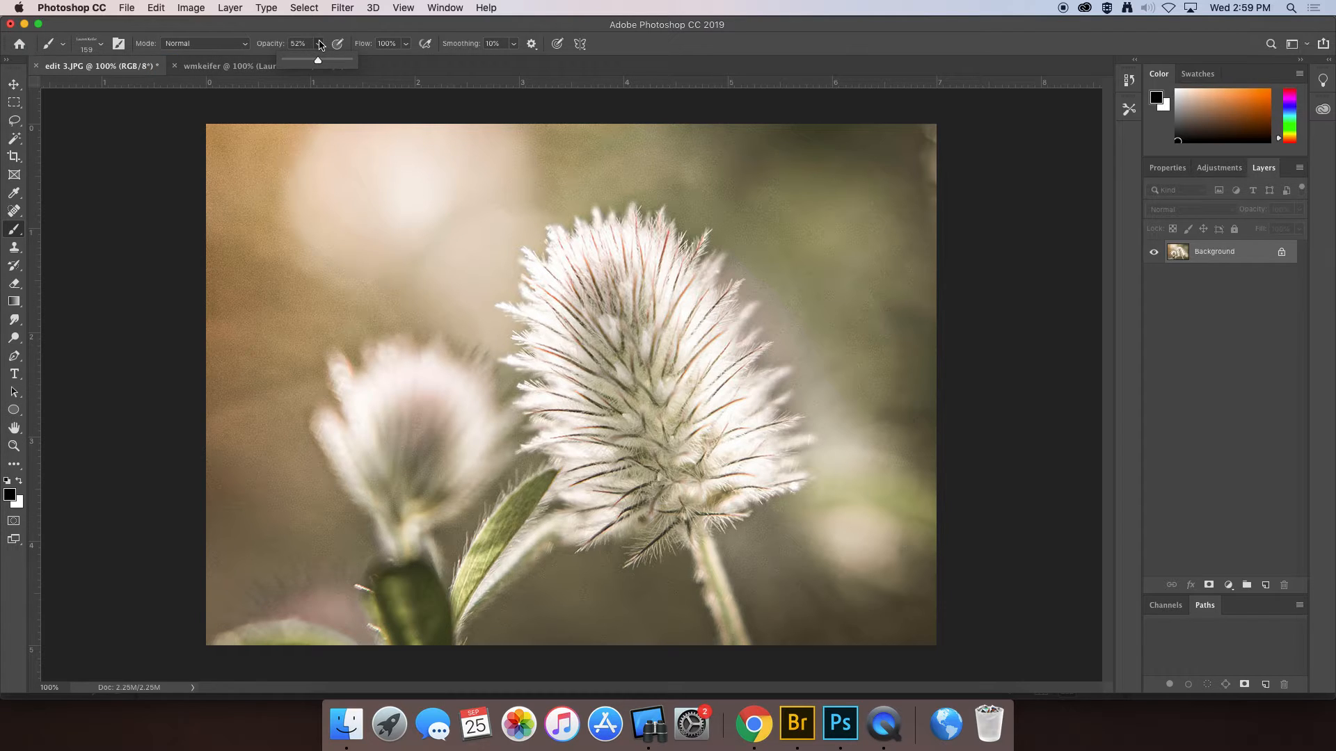
{"action": "right_click", "coordinate": [1219, 256]}
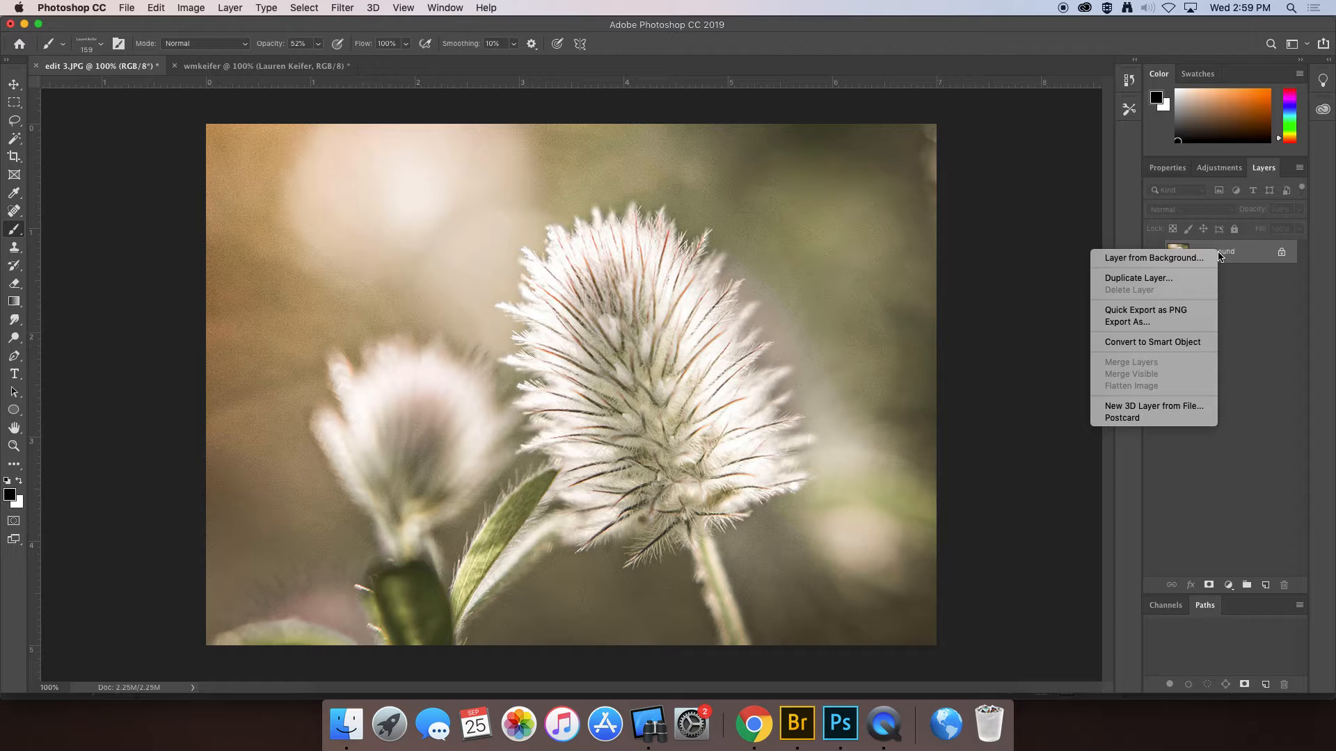
{"action": "left_click", "coordinate": [1160, 279]}
{"action": "left_click", "coordinate": [795, 291]}
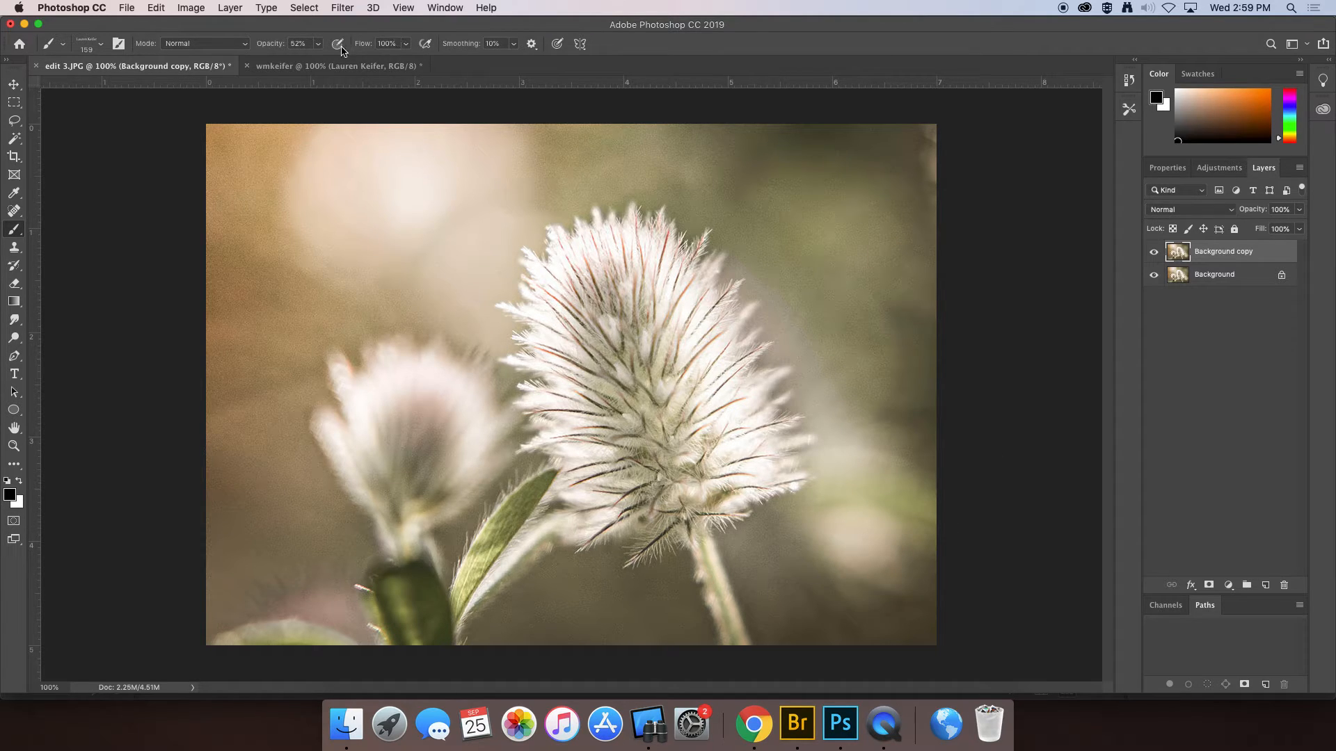
{"action": "left_click", "coordinate": [320, 43]}
{"action": "left_click_drag", "start_coordinate": [318, 60], "coordinate": [376, 73]}
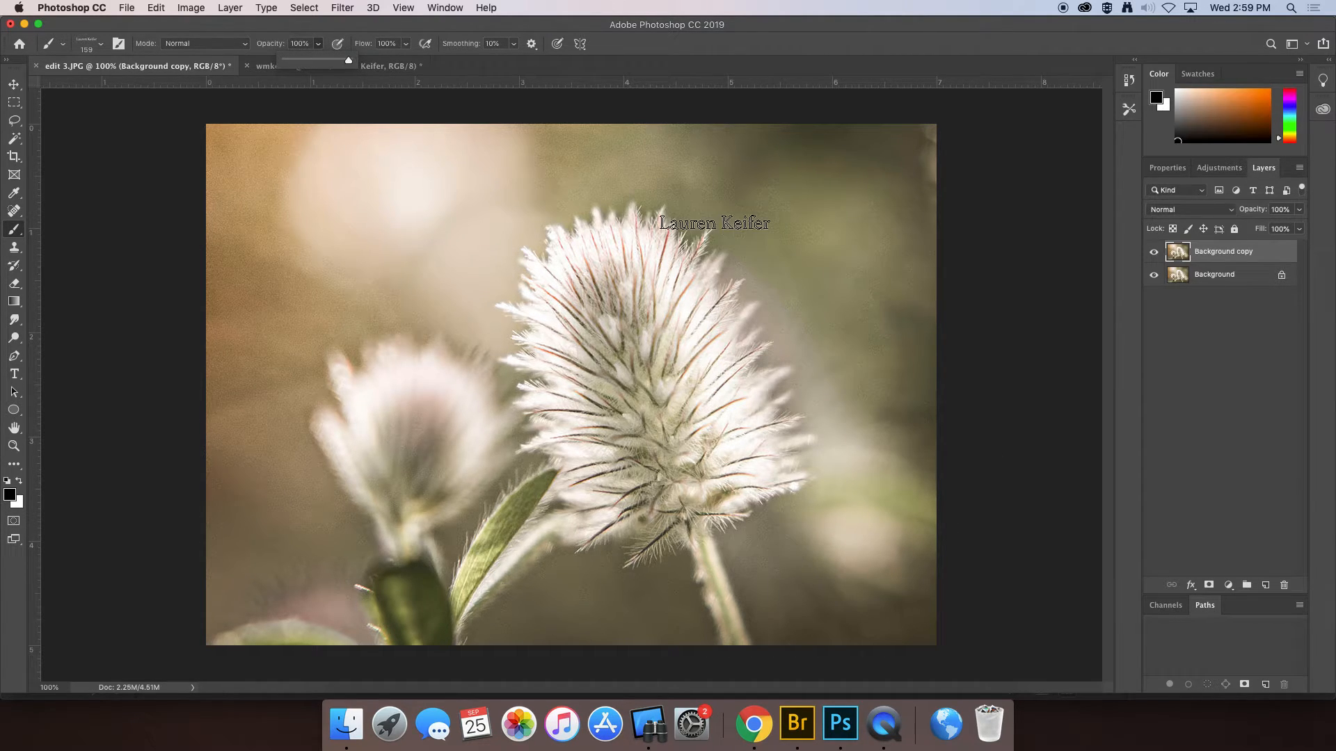
{"action": "left_click", "coordinate": [864, 621]}
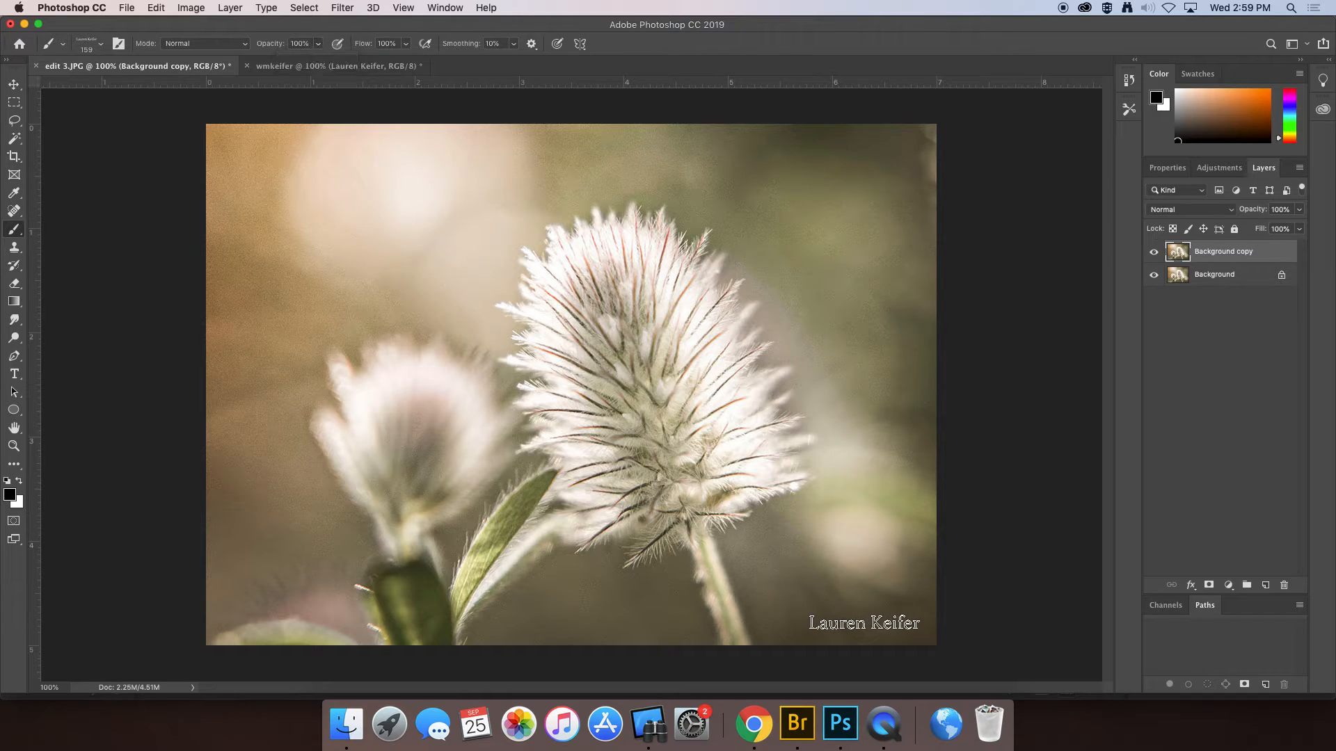
{"action": "left_click", "coordinate": [863, 623]}
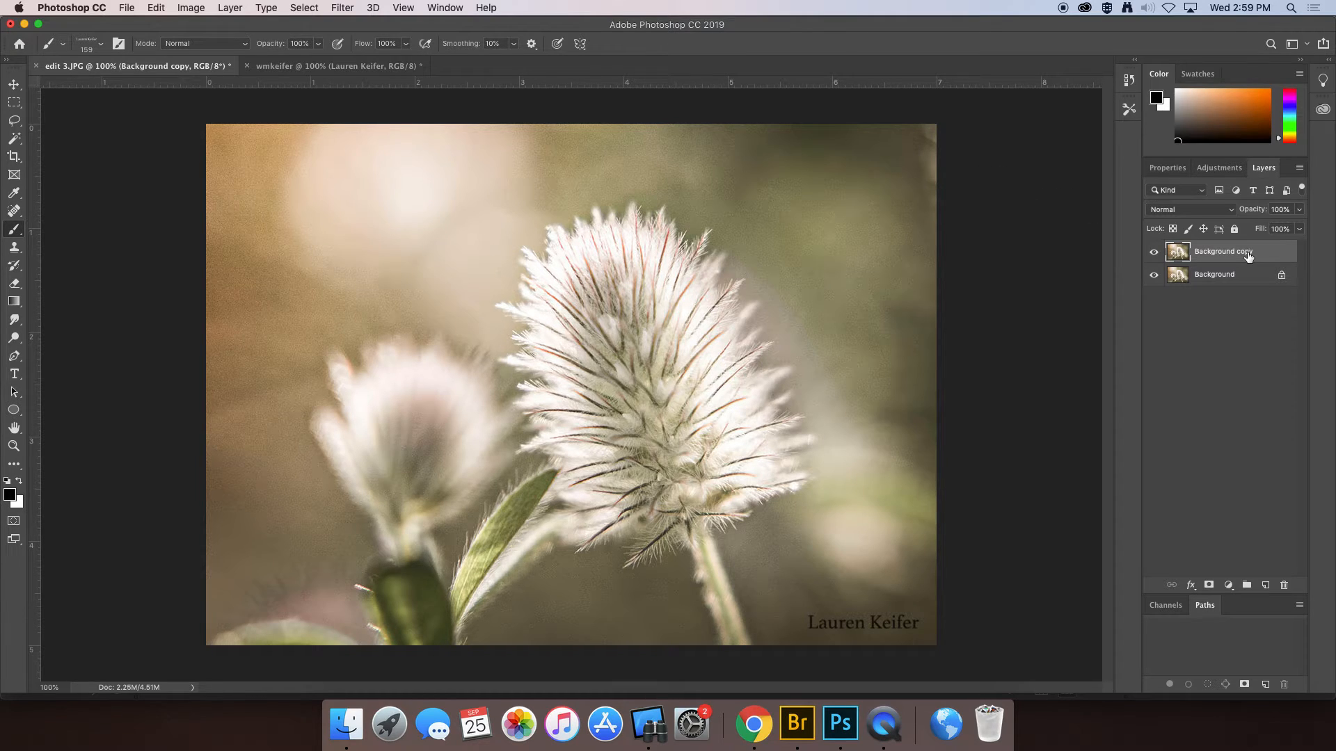
{"action": "key", "text": "Delete"}
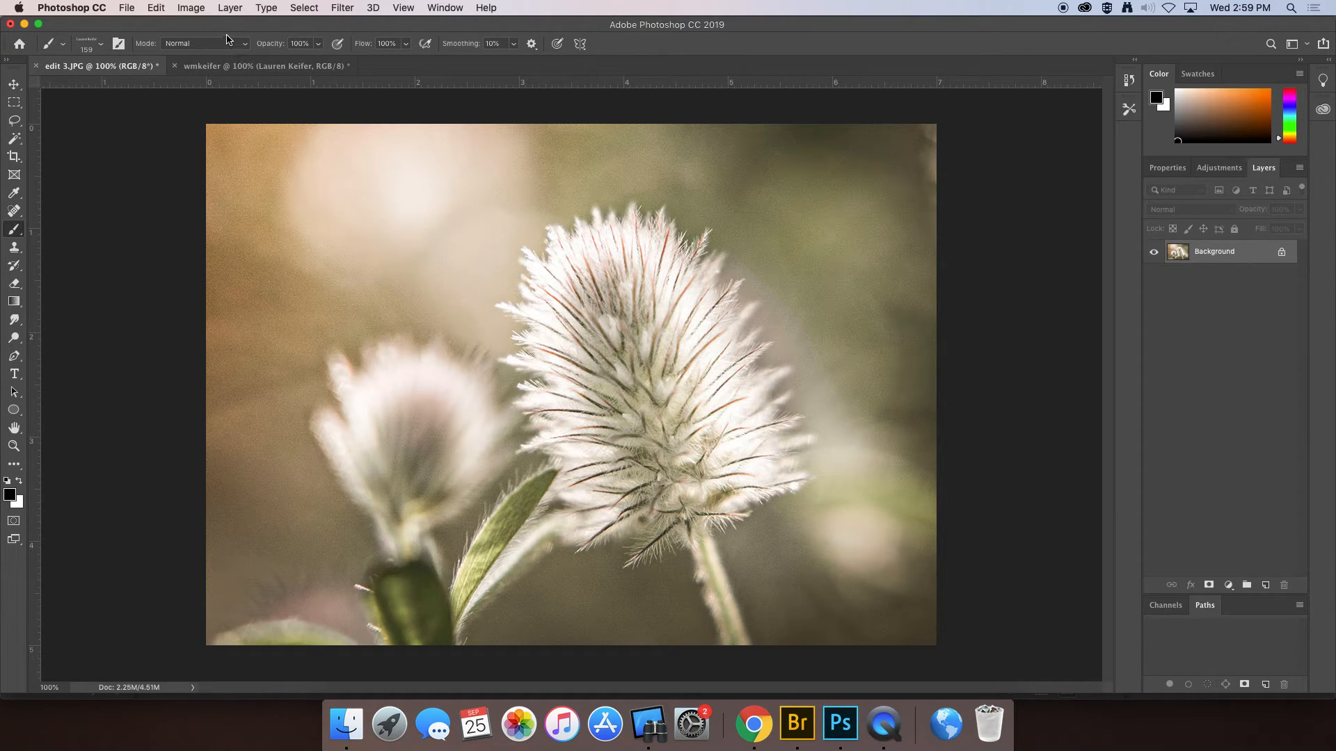
- Duplicate the Background layer to create a Background copy layer
{"action": "right_click", "coordinate": [1237, 256]}
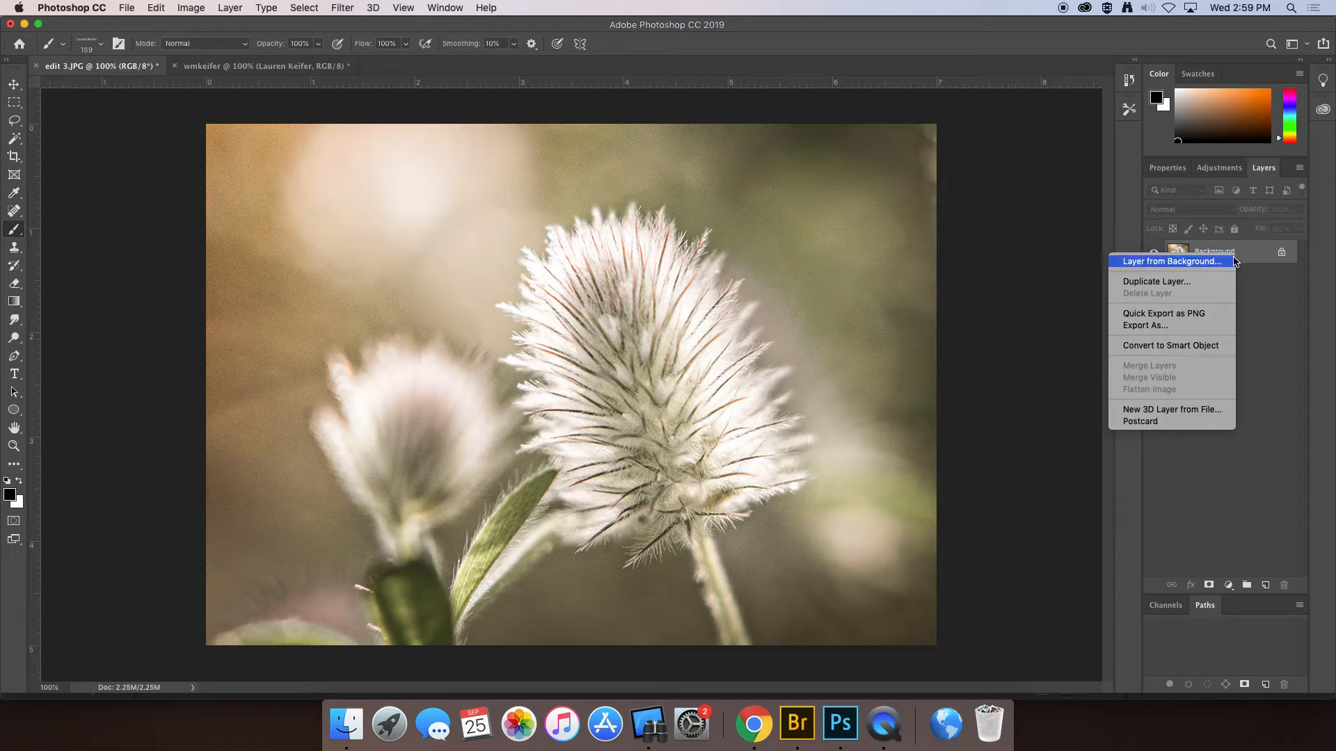
{"action": "left_click", "coordinate": [1204, 282]}
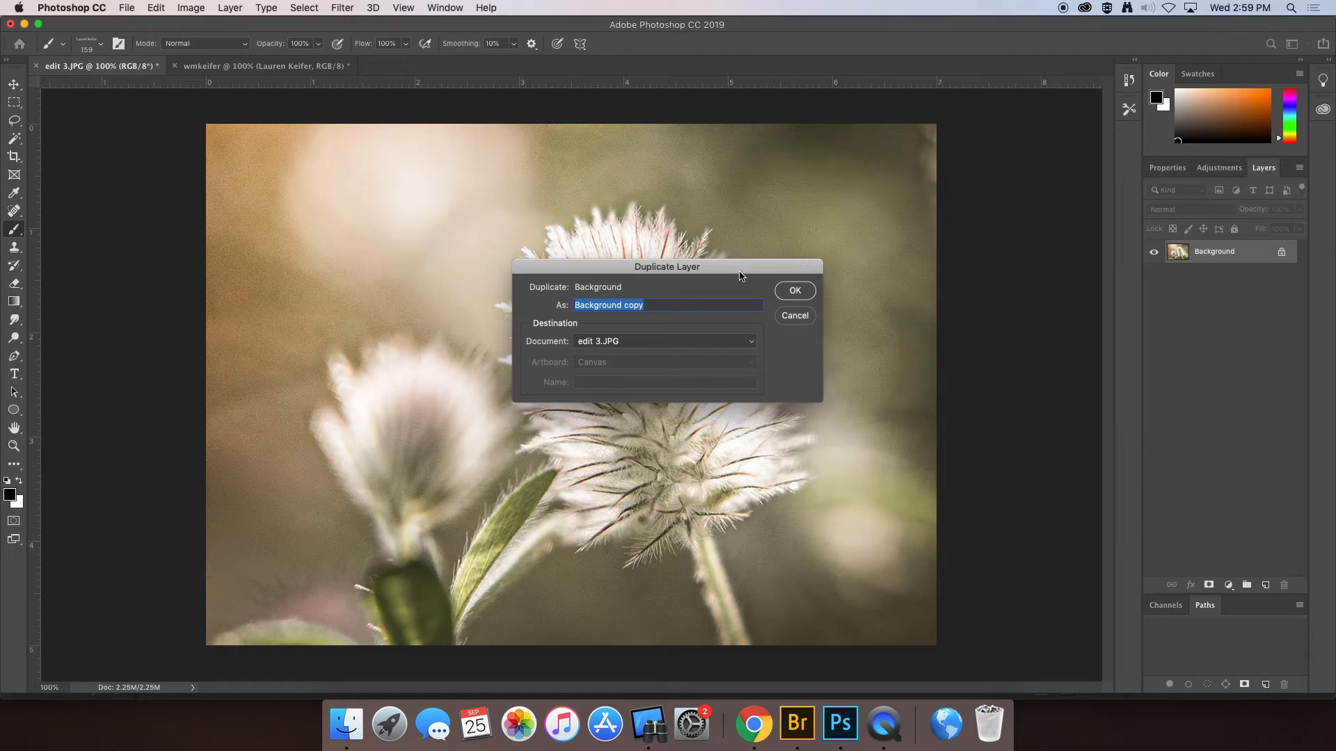
{"action": "left_click", "coordinate": [794, 290]}
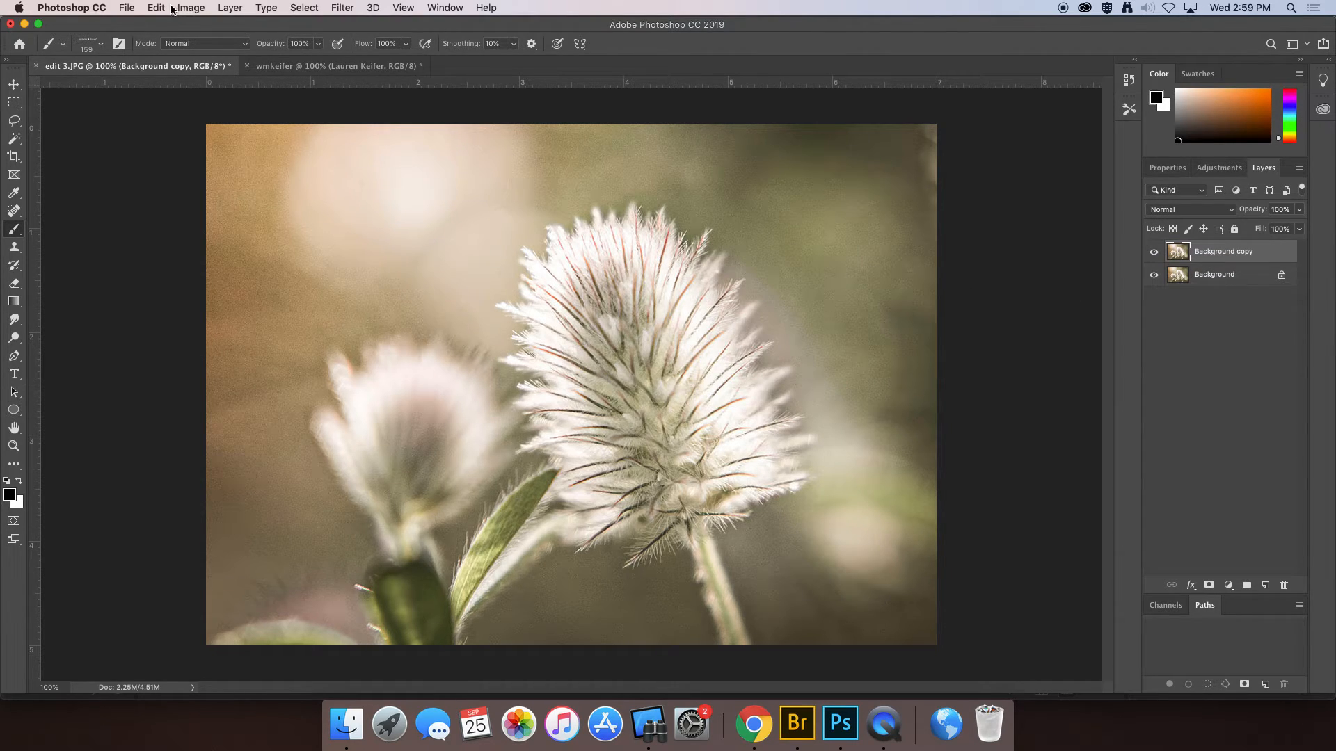
- Stamp the name watermark brush at 50% opacity in the photo's lower-right corner
{"action": "left_click", "coordinate": [318, 44]}
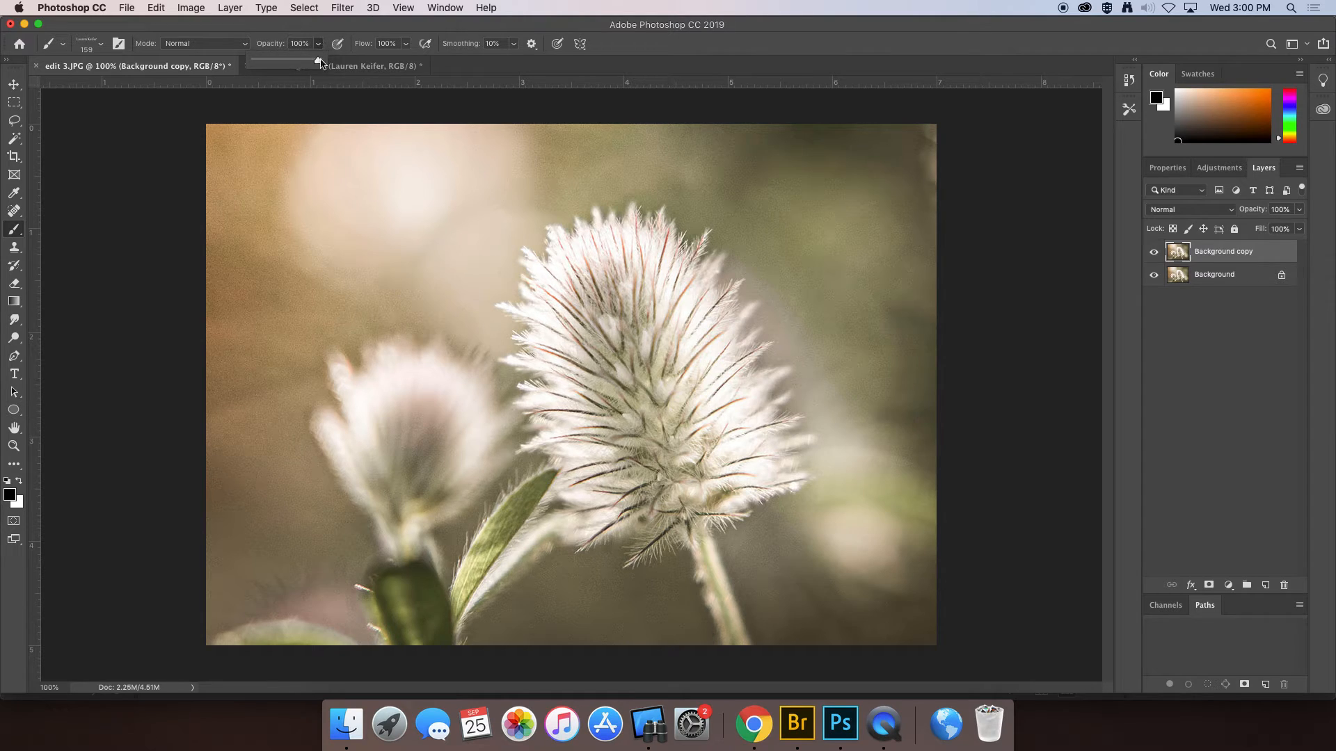
{"action": "left_click_drag", "start_coordinate": [320, 66], "coordinate": [293, 66]}
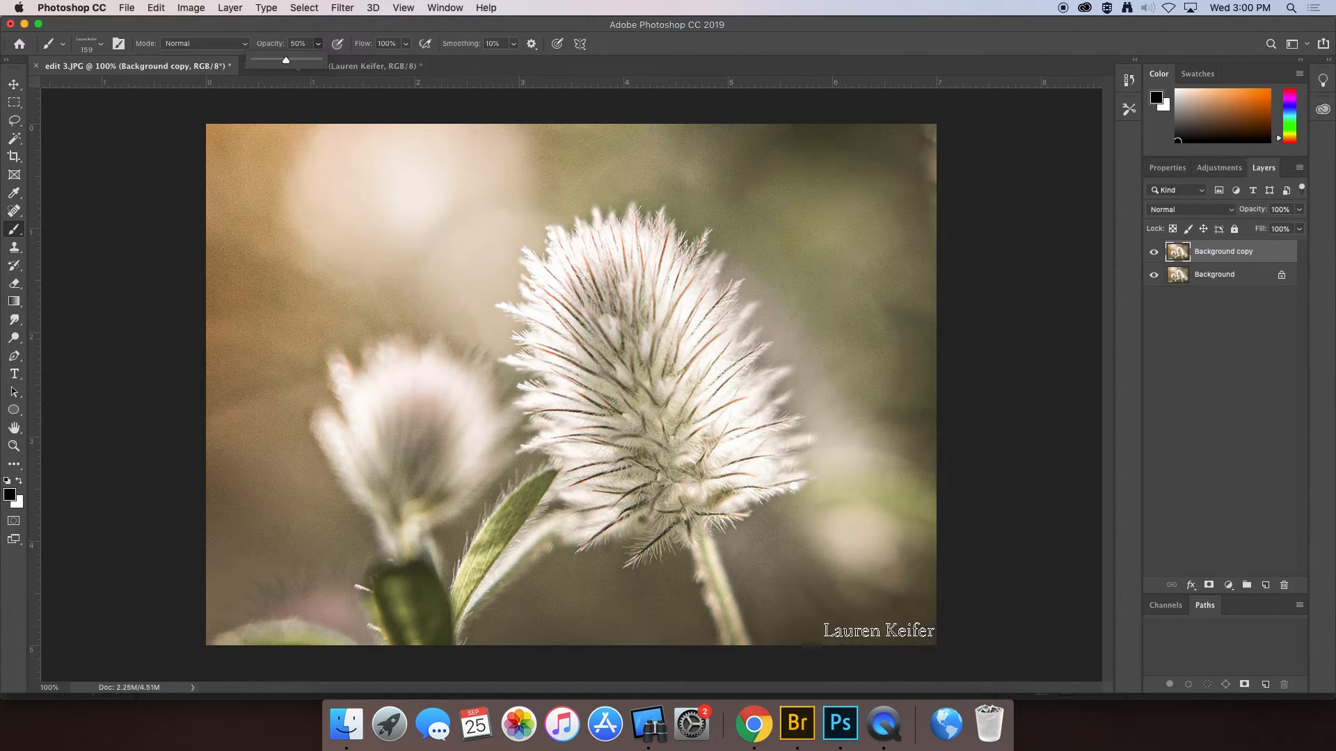
{"action": "left_click", "coordinate": [869, 627]}
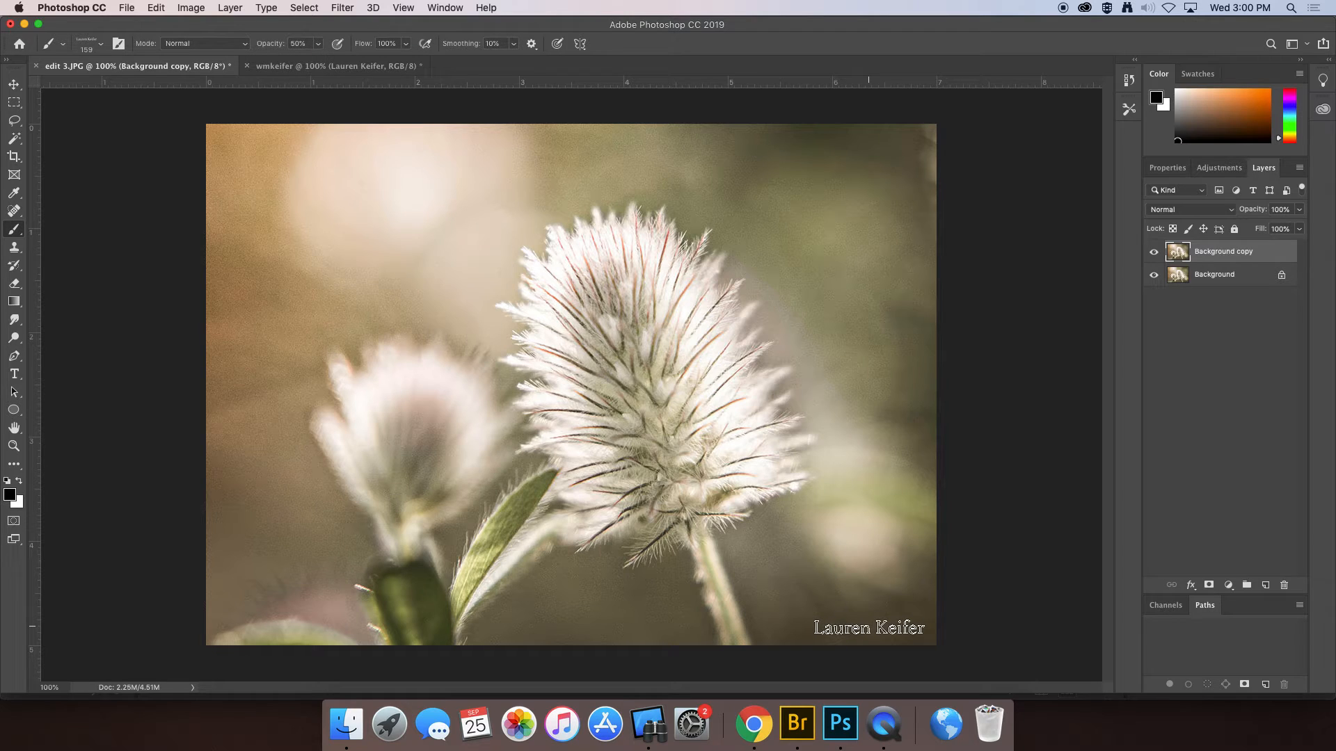
{"action": "left_click", "coordinate": [869, 628]}
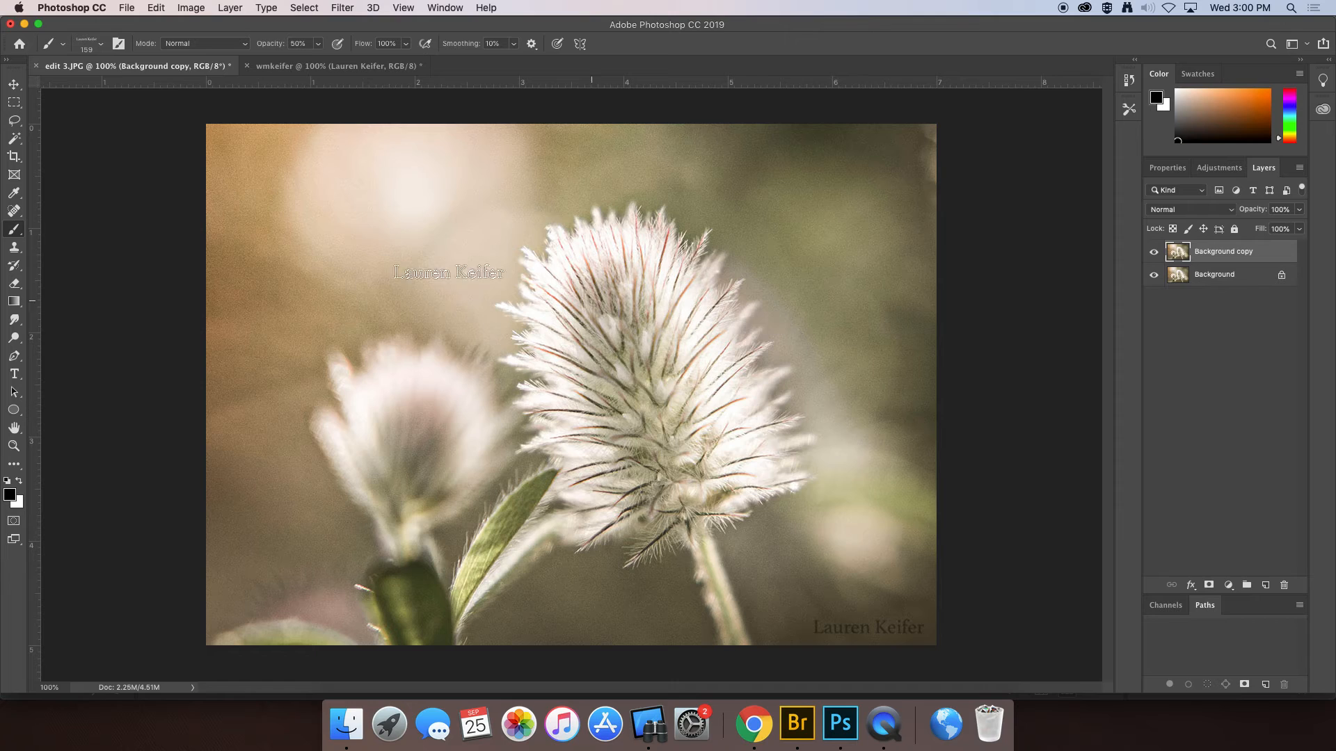
{"action": "left_click", "coordinate": [14, 84]}
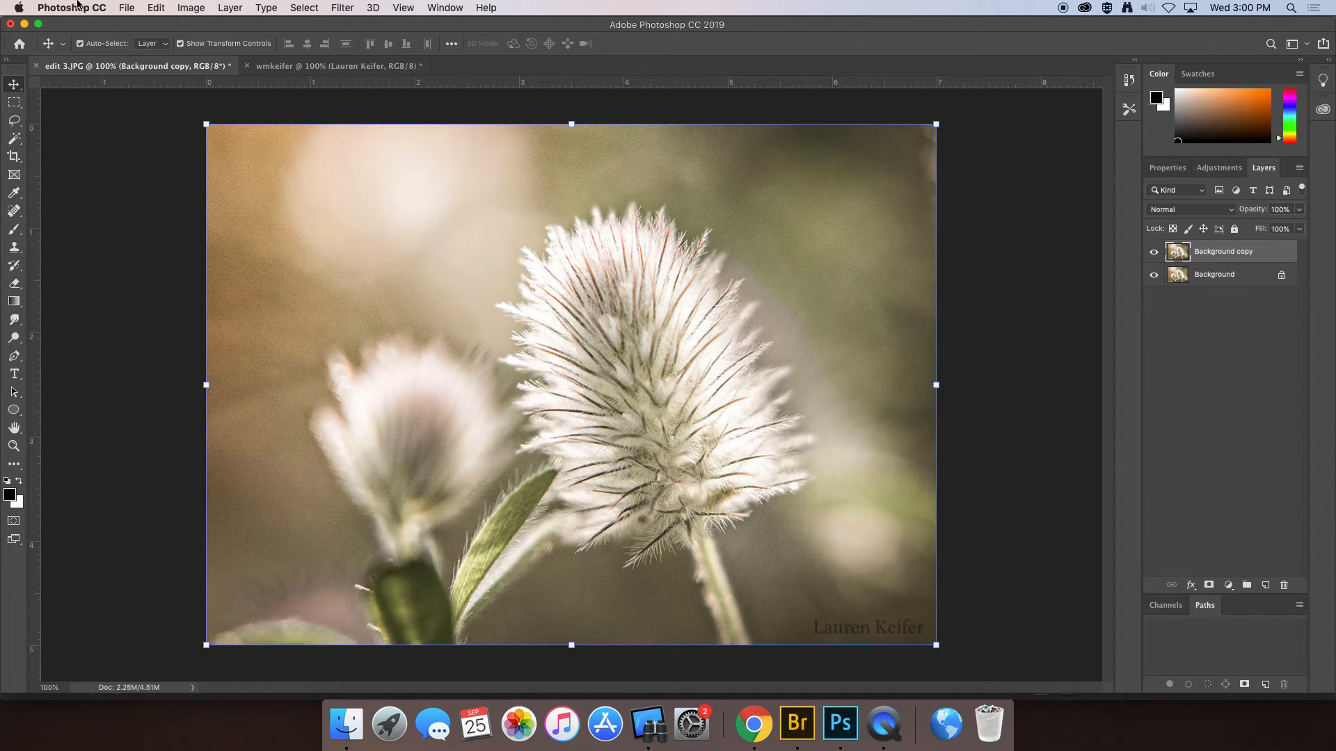
- Start Save As with the JPEG format and the file name Lauren
{"action": "left_click", "coordinate": [133, 10]}
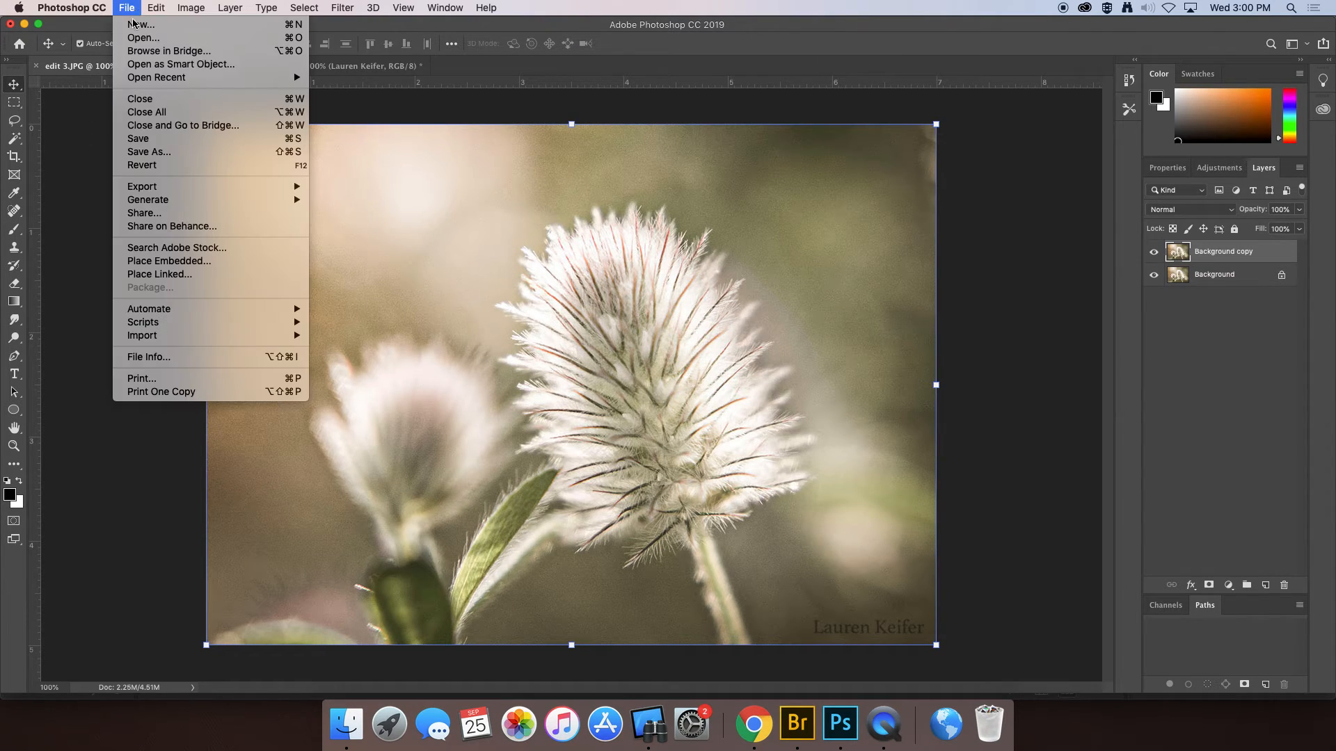
{"action": "left_click", "coordinate": [164, 152]}
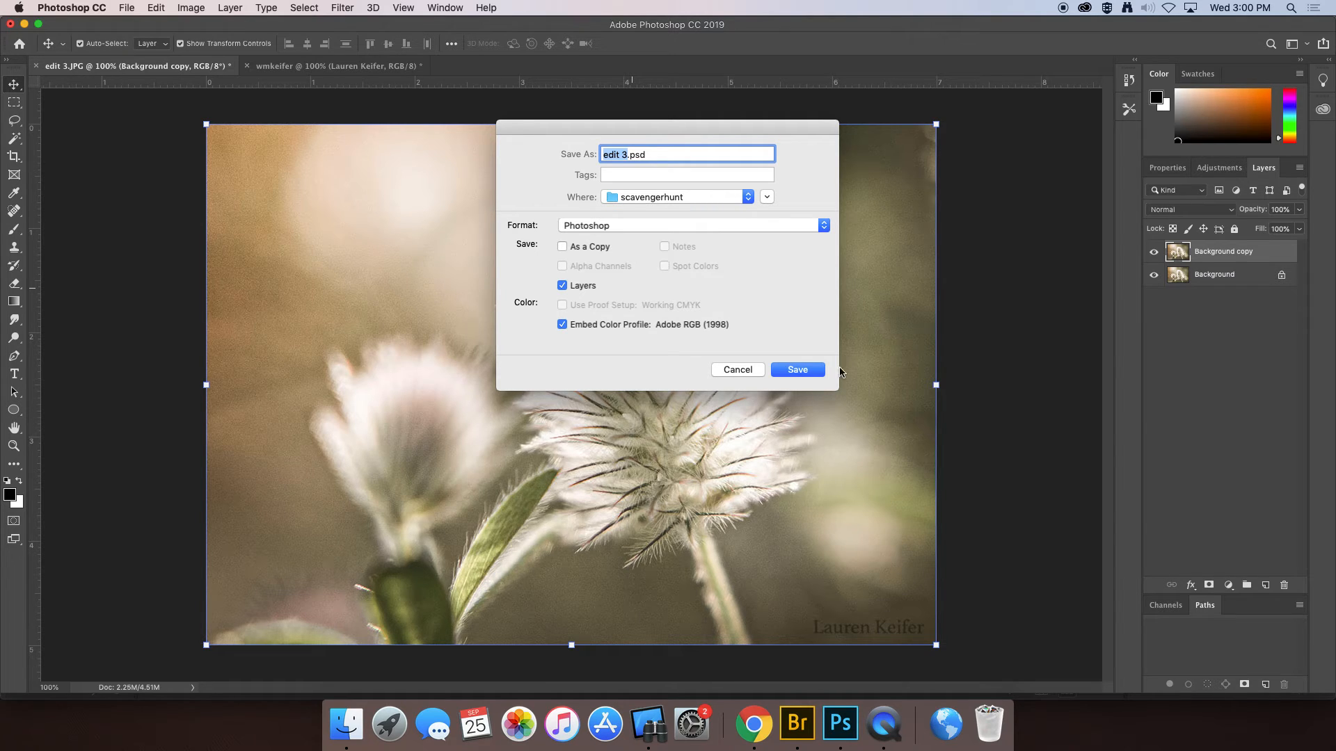
{"action": "left_click", "coordinate": [821, 225]}
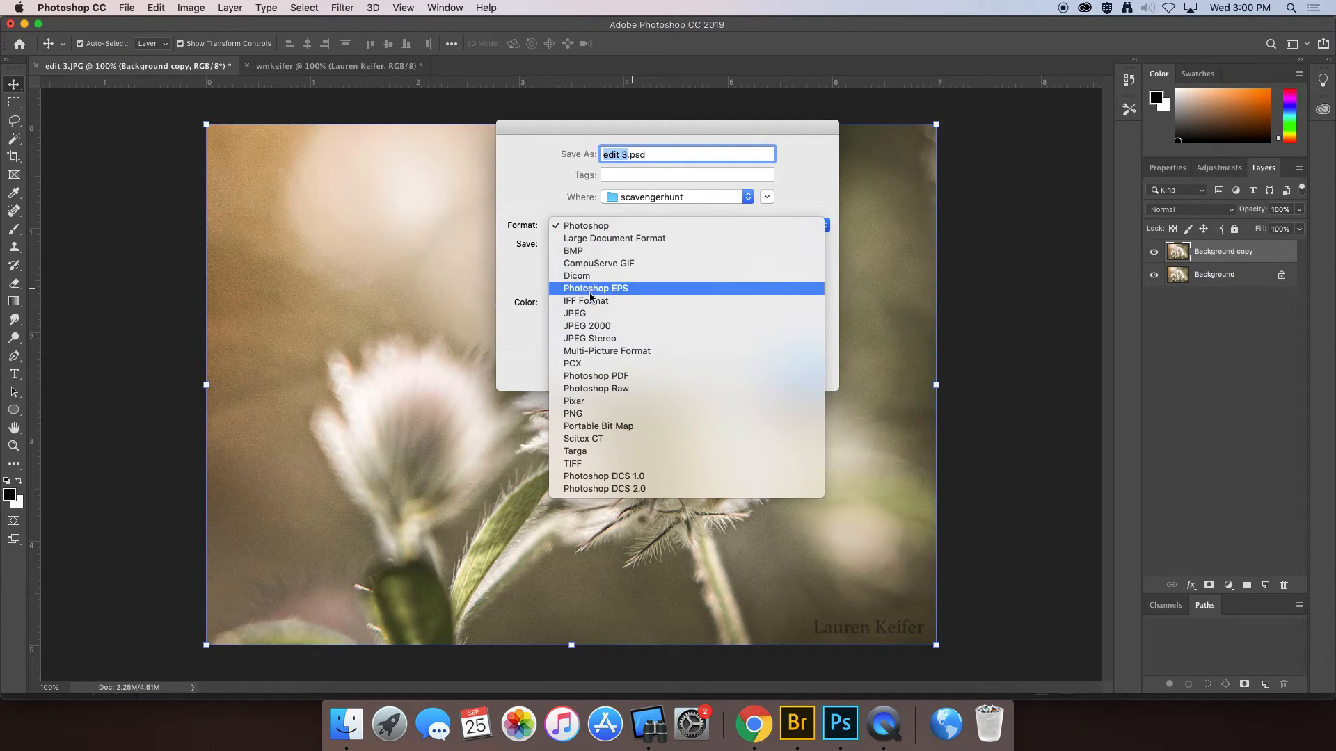
{"action": "left_click", "coordinate": [595, 317]}
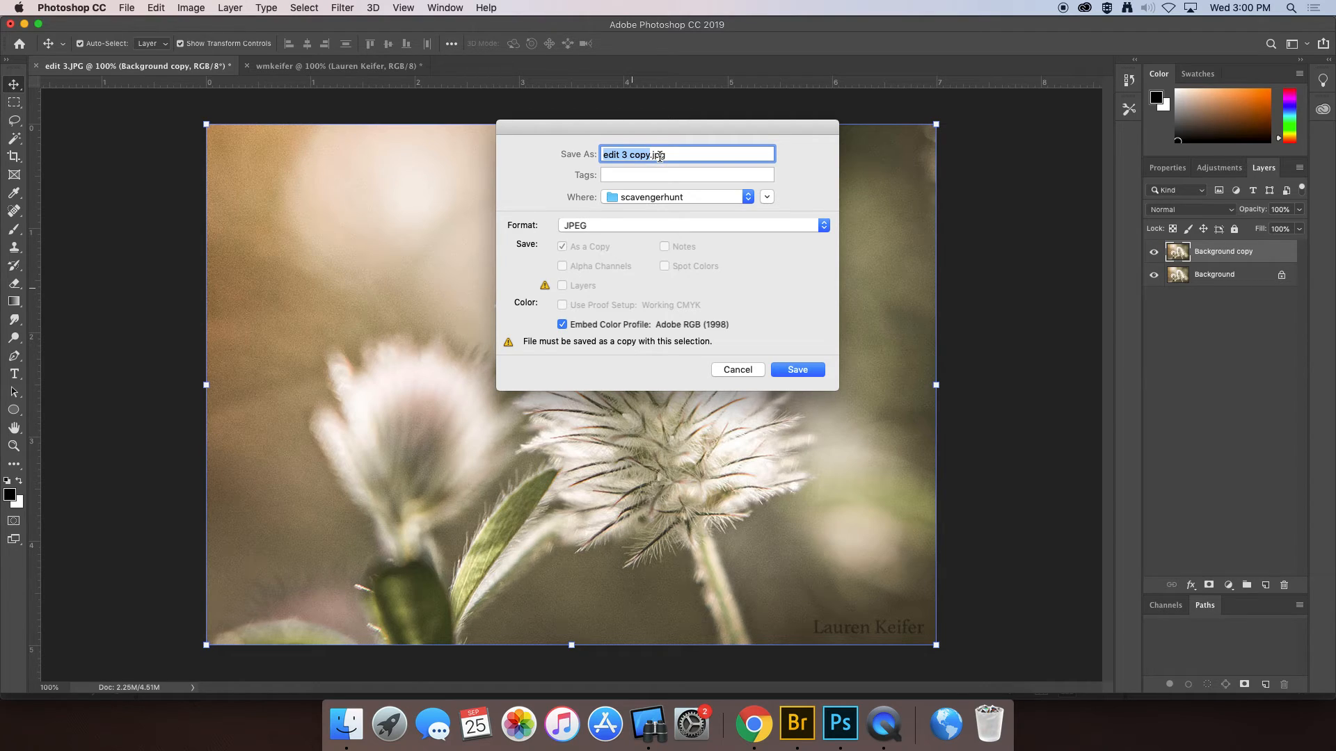
{"action": "type", "text": "Print1"}
{"action": "key", "text": "BackSpace"}
{"action": "key", "text": "BackSpace"}
{"action": "key", "text": "BackSpace"}
{"action": "key", "text": "BackSpace"}
{"action": "key", "text": "BackSpace"}
{"action": "key", "text": "BackSpace"}
{"action": "type", "text": "Lauren"}
- Save Lauren.jpg with the default JPEG options, then switch to Adobe Bridge
{"action": "left_click", "coordinate": [802, 370]}
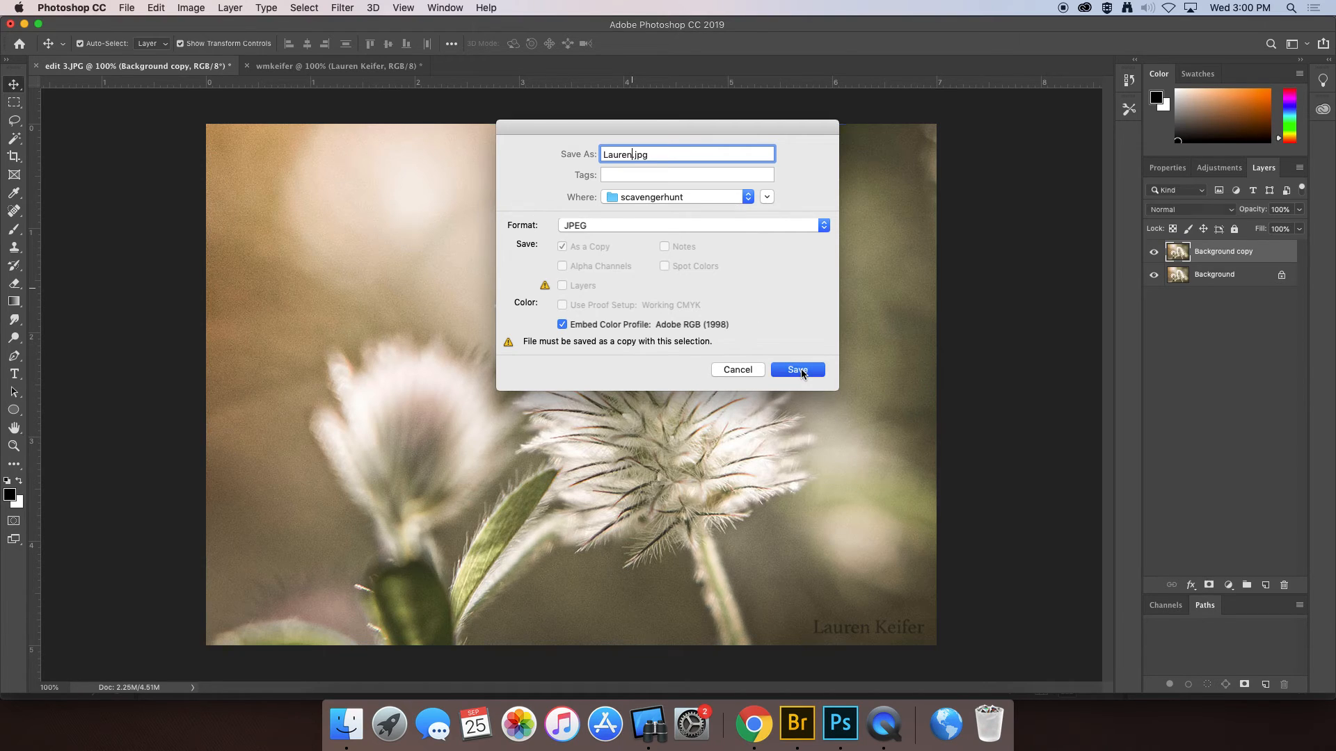
{"action": "left_click", "coordinate": [758, 192]}
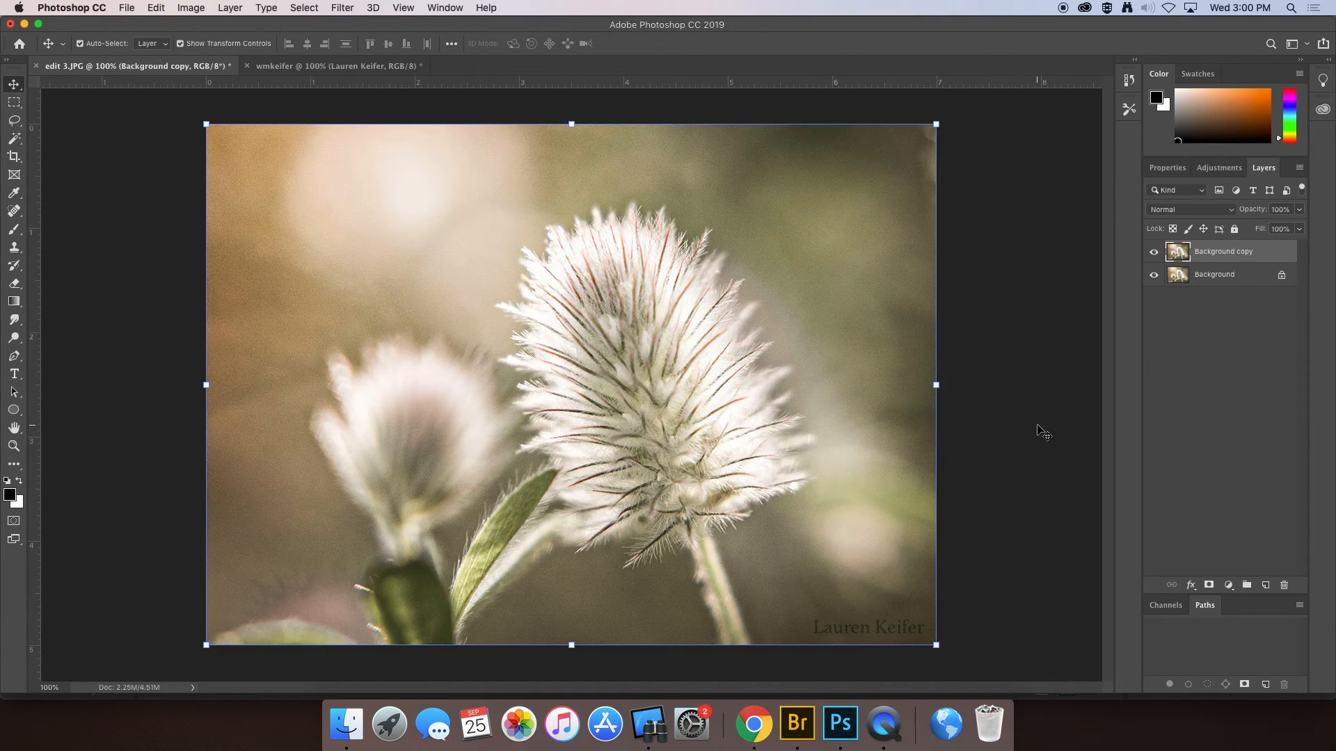
{"action": "left_click", "coordinate": [953, 592]}
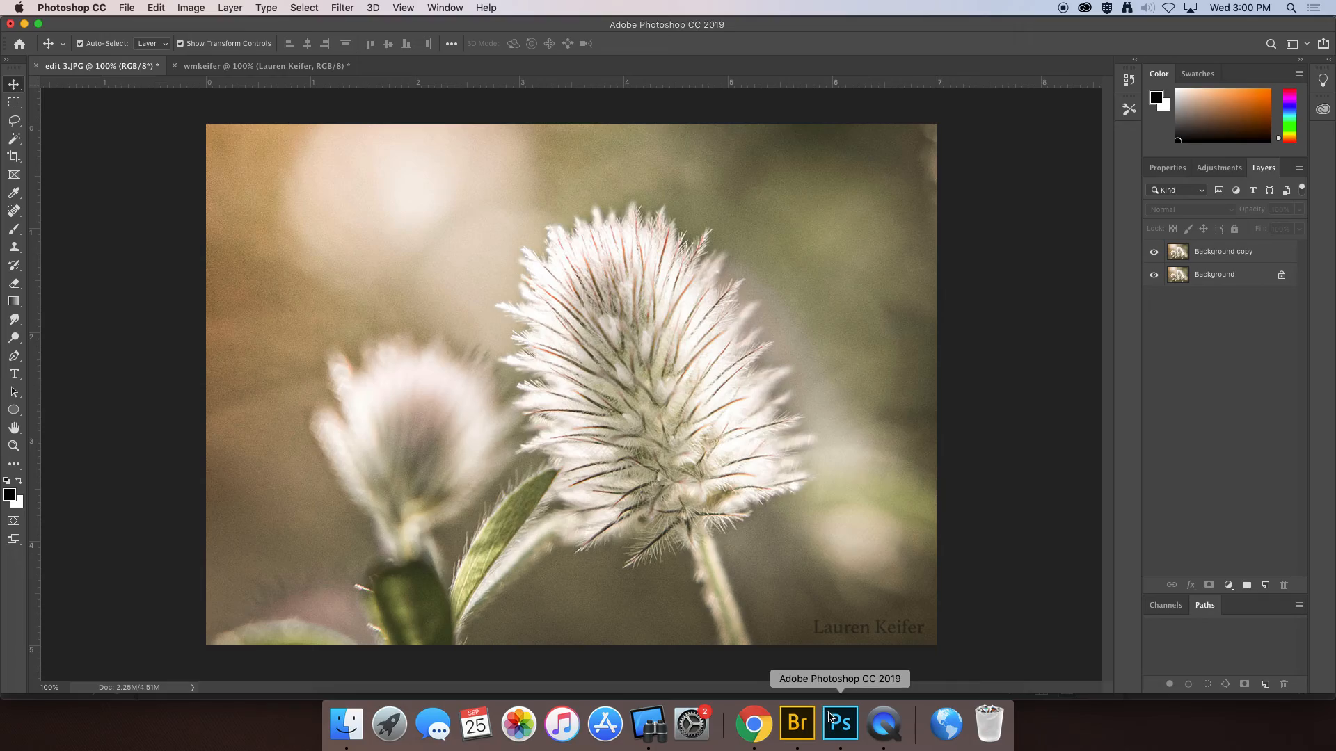
{"action": "left_click", "coordinate": [798, 723]}
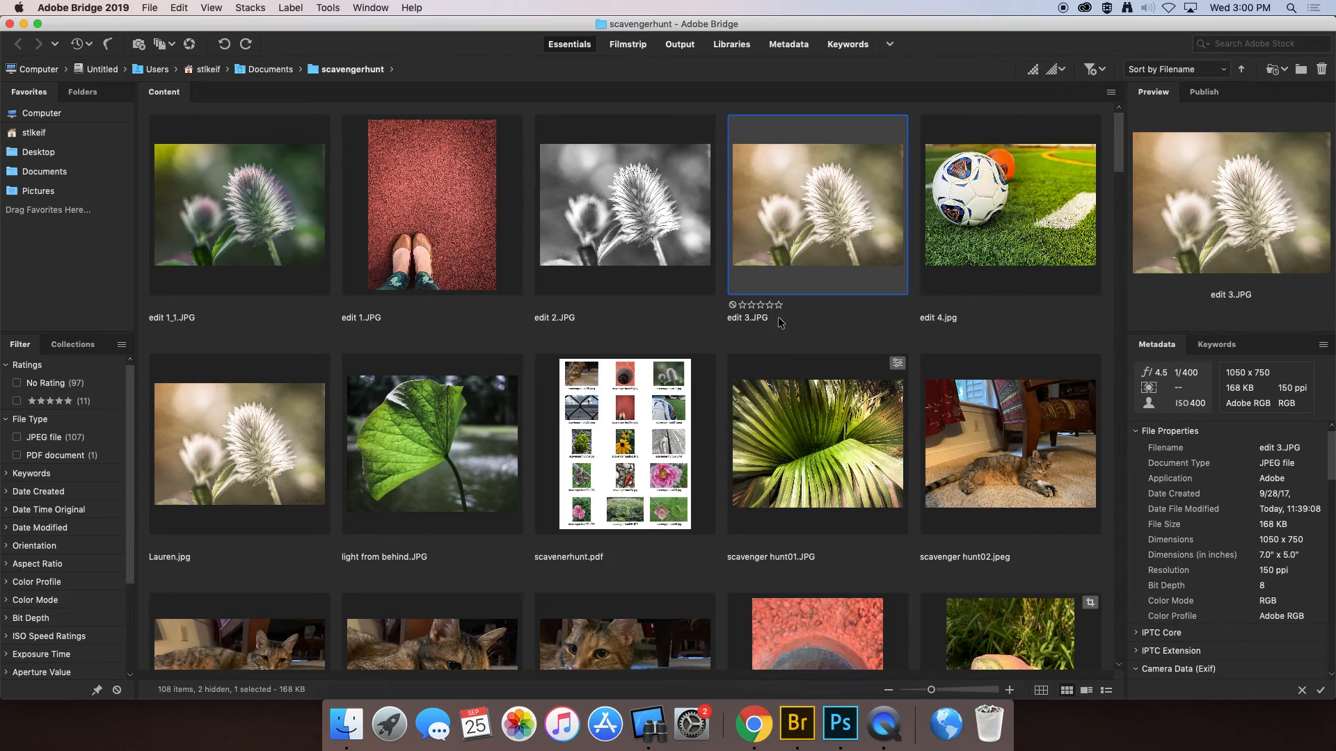
{"action": "scroll", "coordinate": [799, 327], "scroll_direction": "down", "scroll_amount": 20}
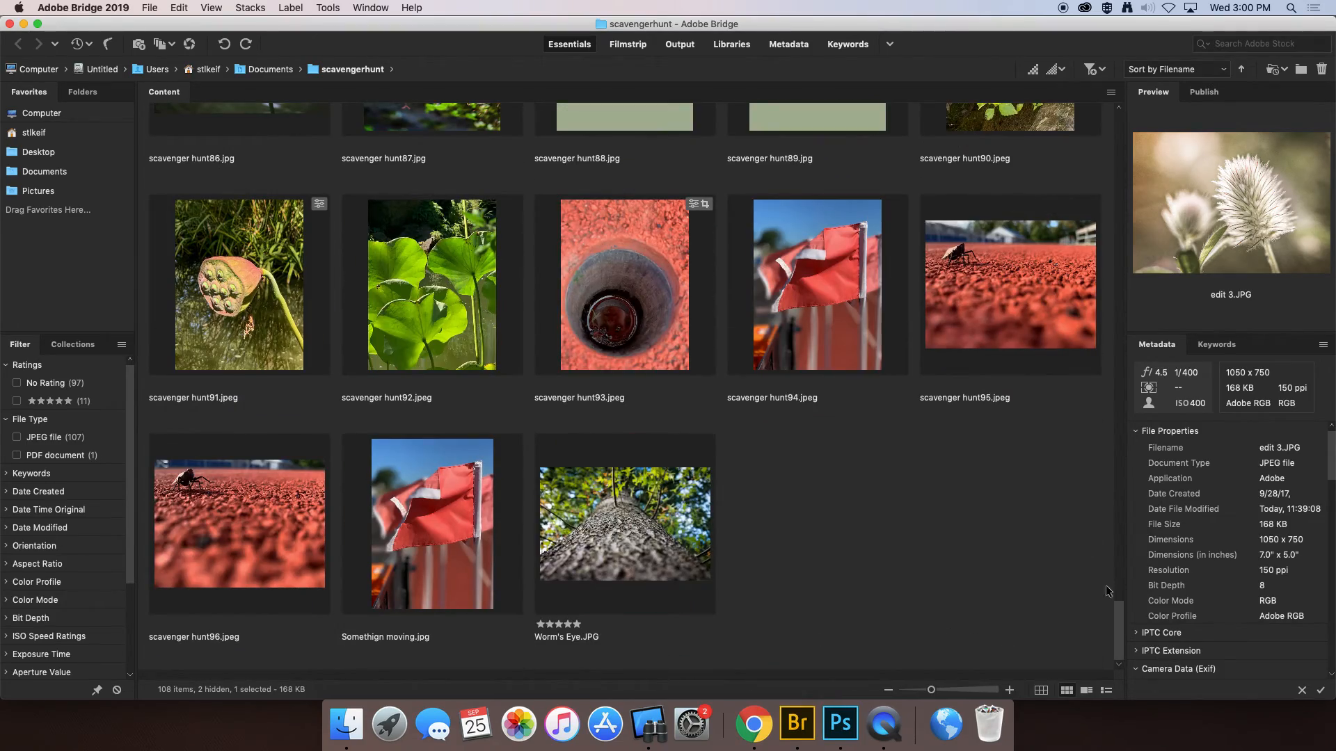
{"action": "left_click_drag", "start_coordinate": [1115, 631], "coordinate": [1126, 424]}
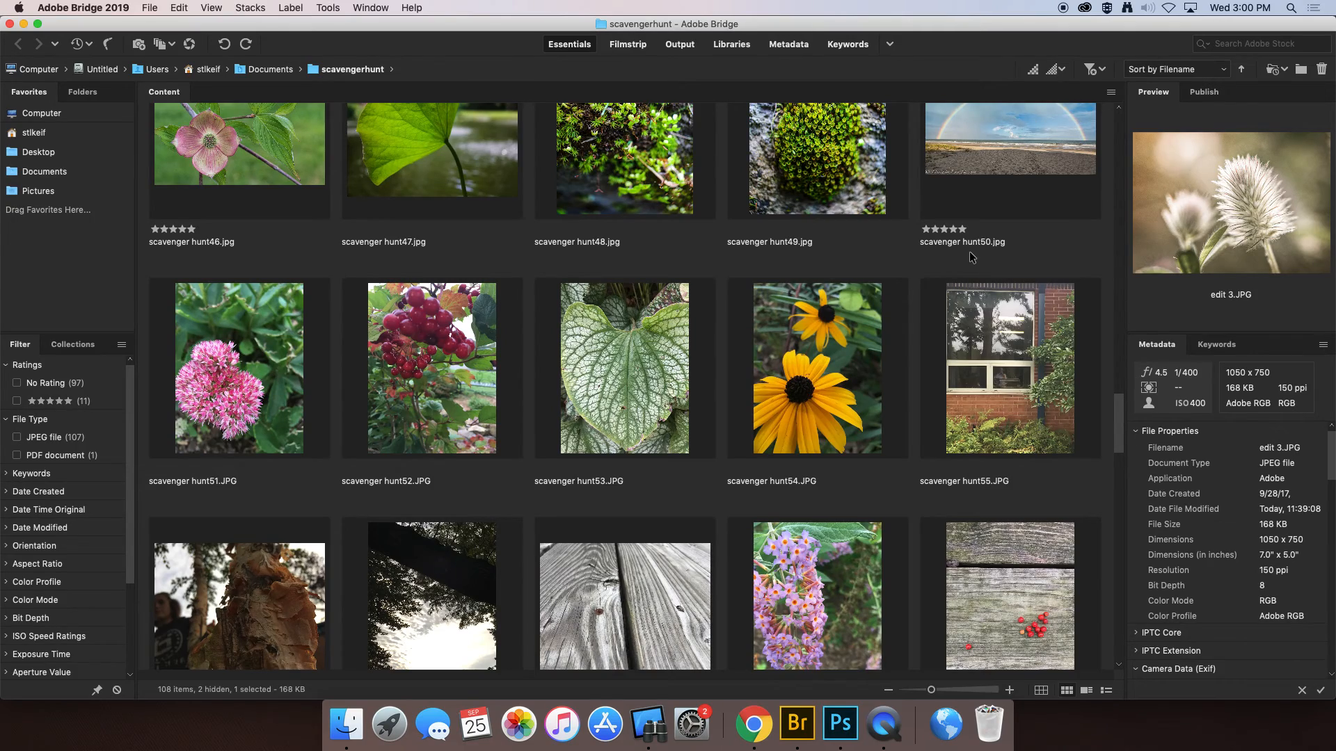
{"action": "scroll", "coordinate": [971, 254], "scroll_direction": "up", "scroll_amount": 15}
{"action": "scroll", "coordinate": [970, 255], "scroll_direction": "up", "scroll_amount": 3}
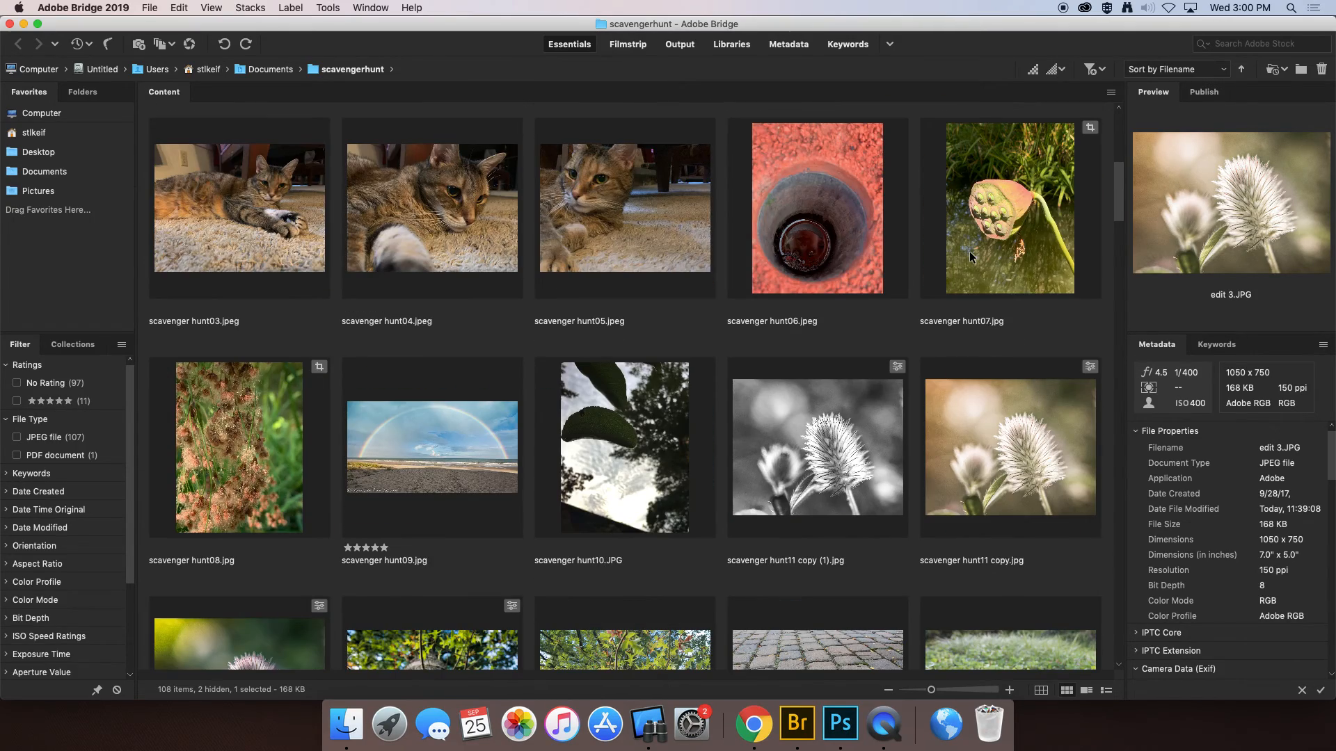
{"action": "scroll", "coordinate": [970, 252], "scroll_direction": "up", "scroll_amount": 5}
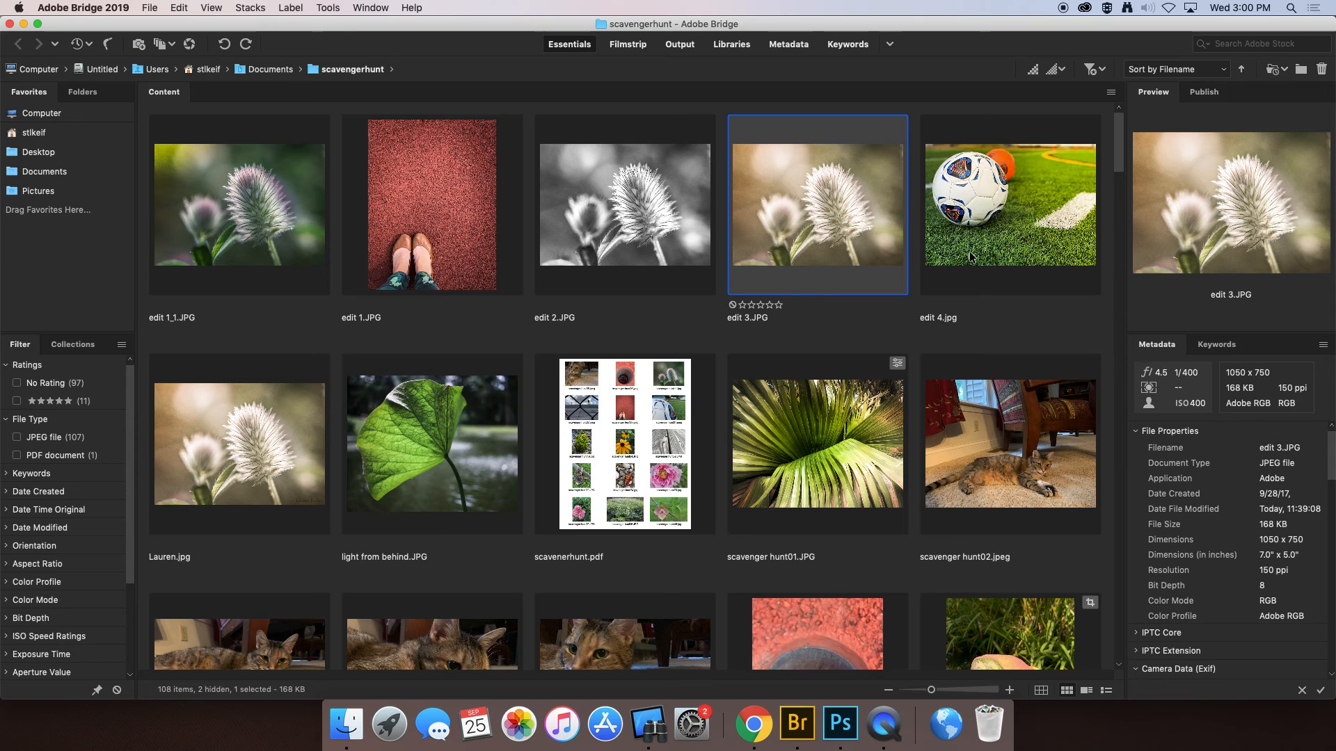